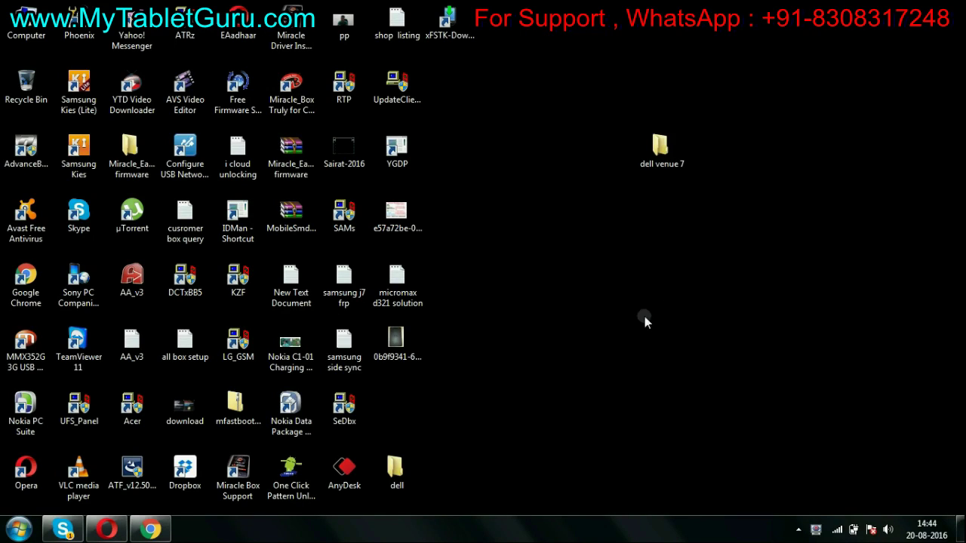
- Open the dell venue 7 folder and launch the xfstk-downloader-setup-1.5.1 installer
{"action": "double_click", "coordinate": [659, 165]}
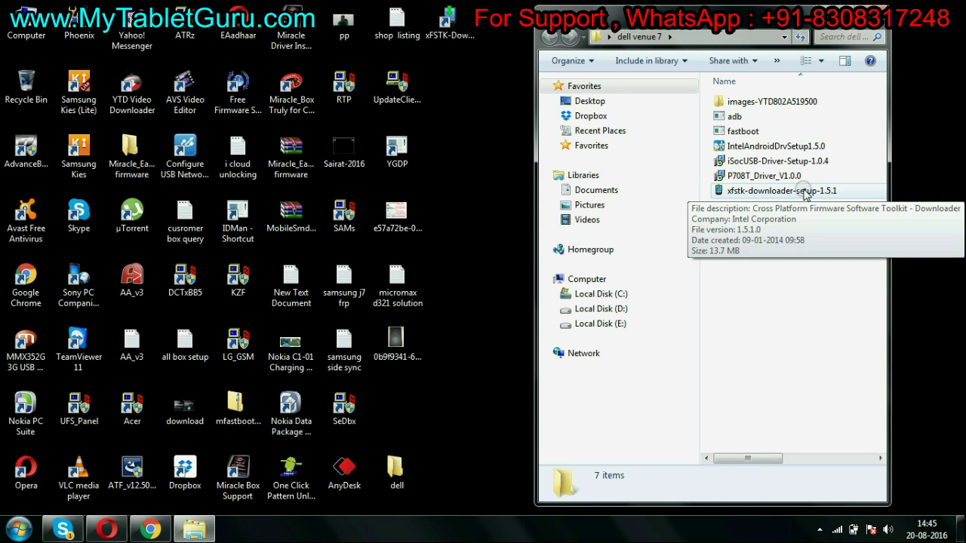
{"action": "left_click", "coordinate": [806, 194]}
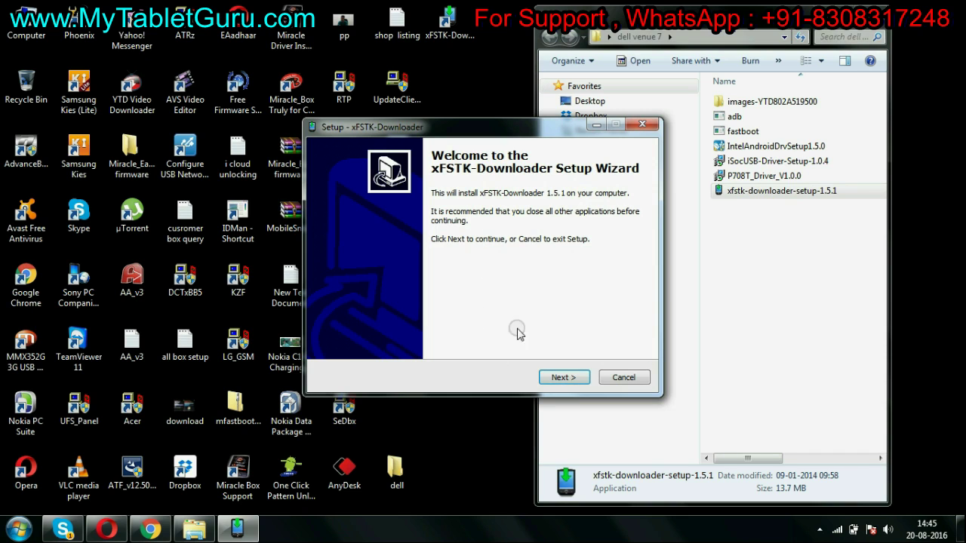
- Accept the license and keep the default install folder, Start Menu folder and desktop icon
{"action": "left_click", "coordinate": [565, 377]}
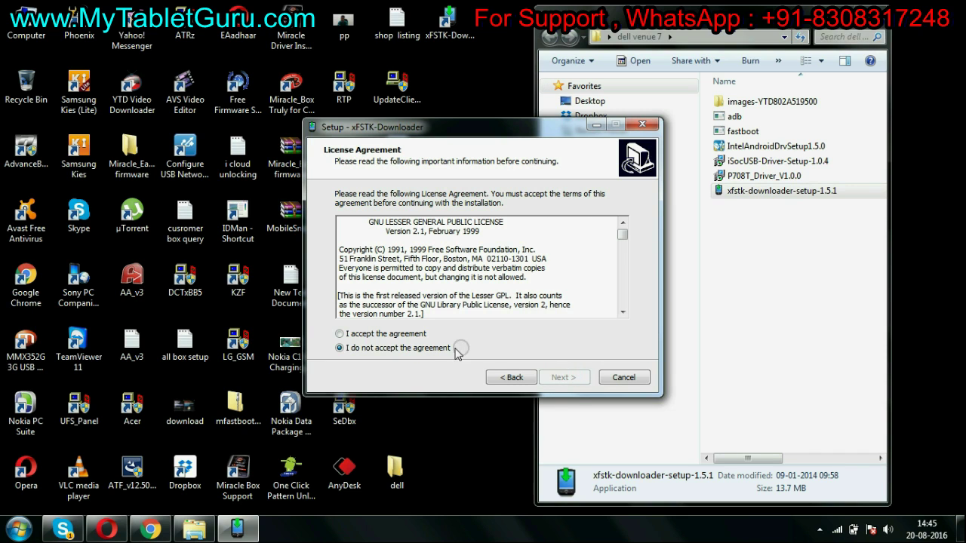
{"action": "left_click", "coordinate": [358, 338]}
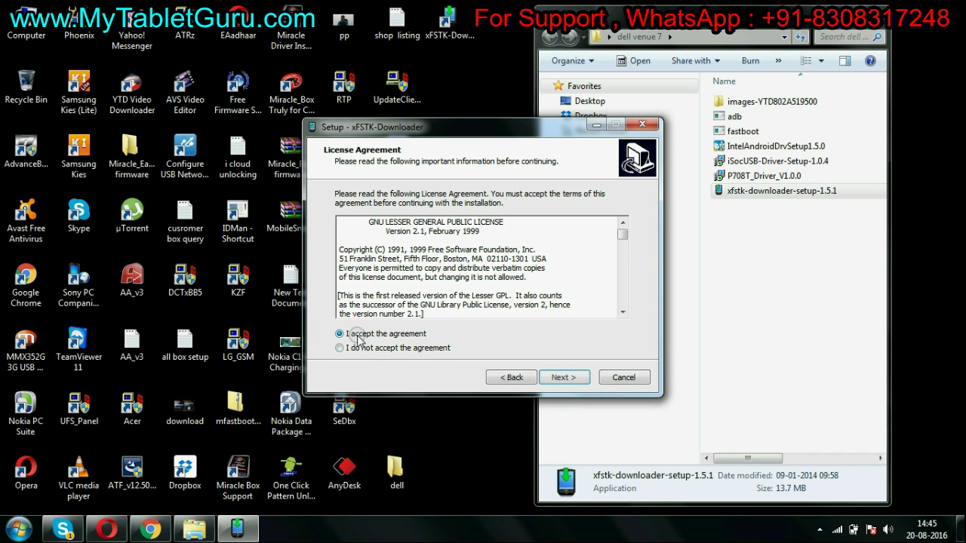
{"action": "left_click", "coordinate": [572, 381]}
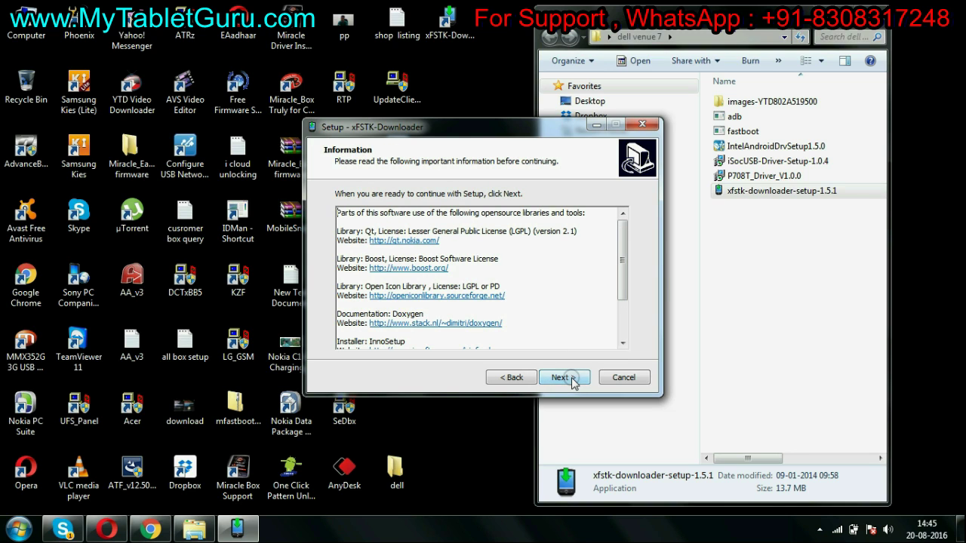
{"action": "left_click", "coordinate": [572, 379]}
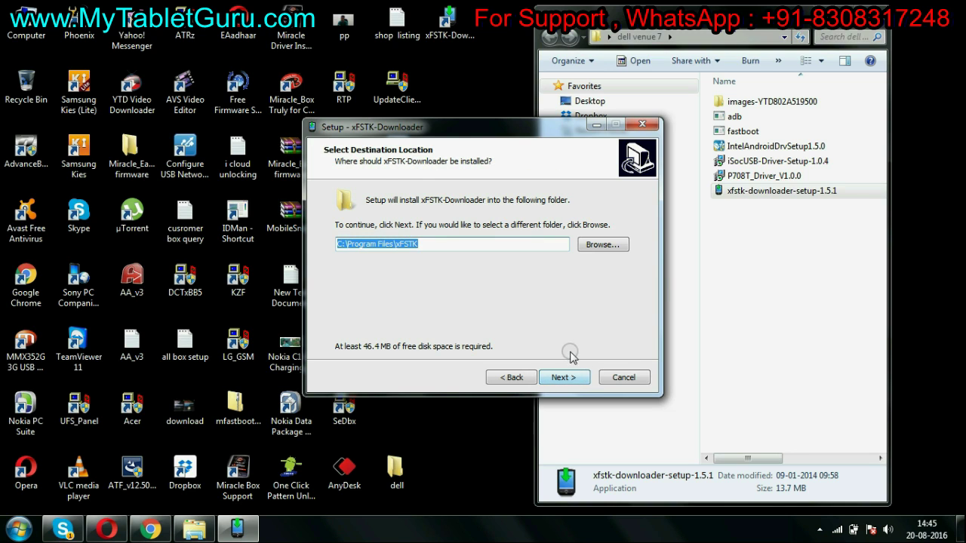
{"action": "left_click", "coordinate": [577, 382]}
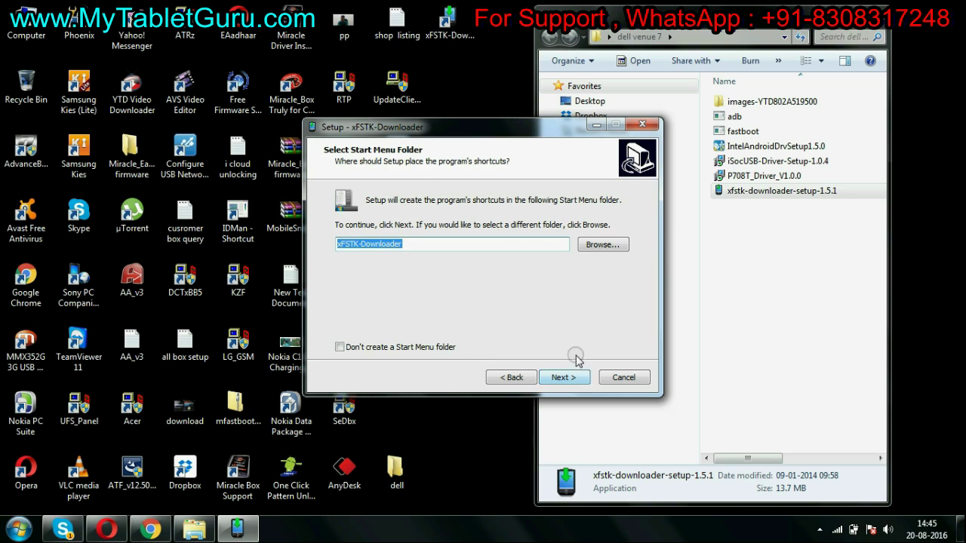
{"action": "left_click", "coordinate": [573, 379]}
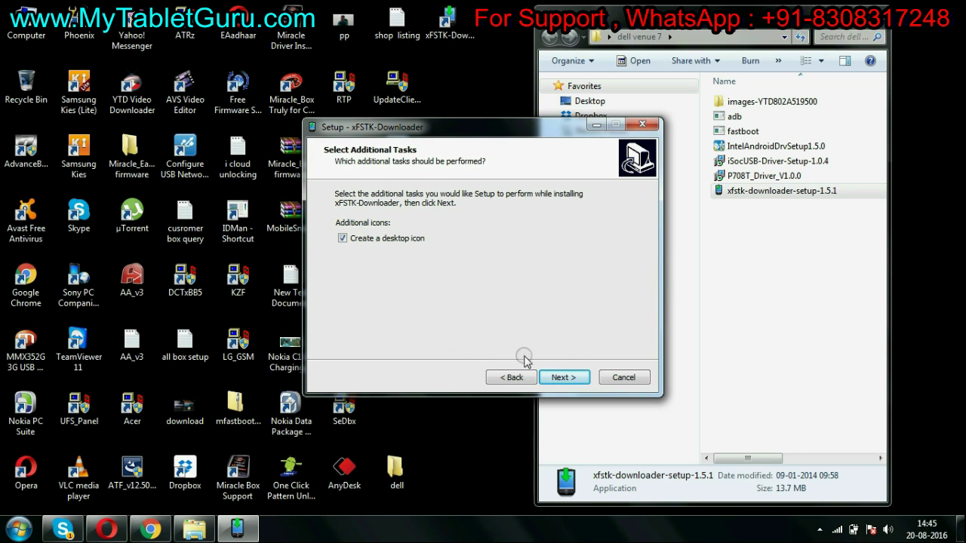
{"action": "left_click", "coordinate": [568, 380]}
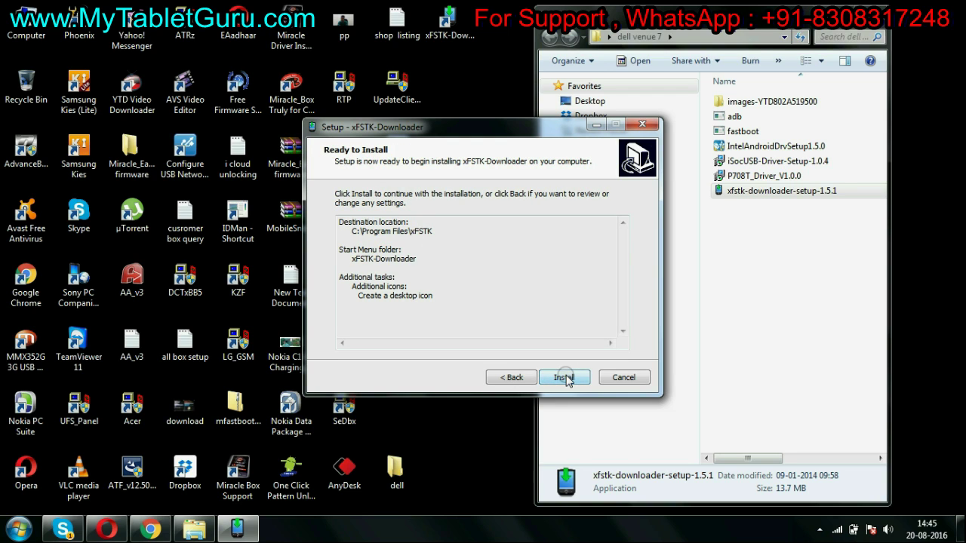
- Install xFSTK-Downloader 1.5.1, confirm the Intel SoC driver prompt, finish, and close the readme
{"action": "left_click", "coordinate": [566, 378]}
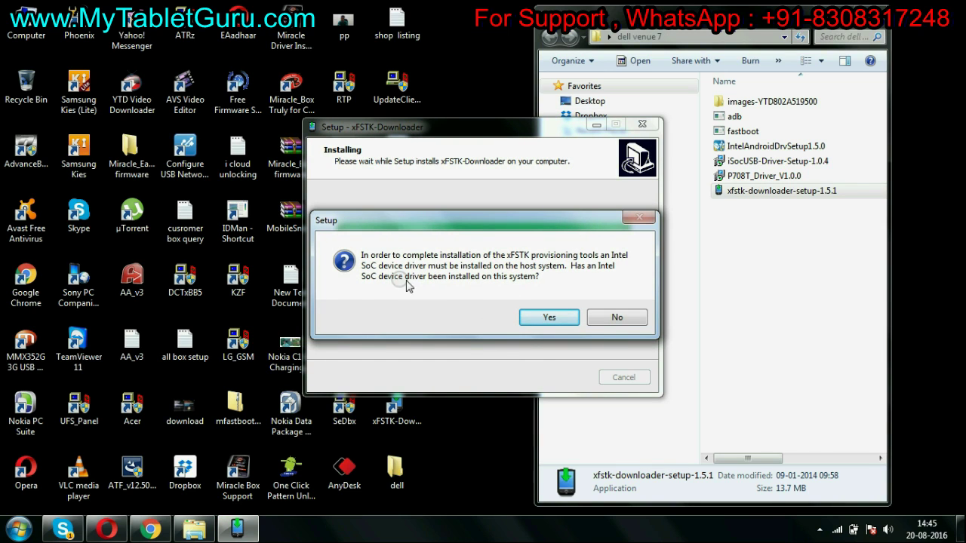
{"action": "left_click", "coordinate": [544, 315]}
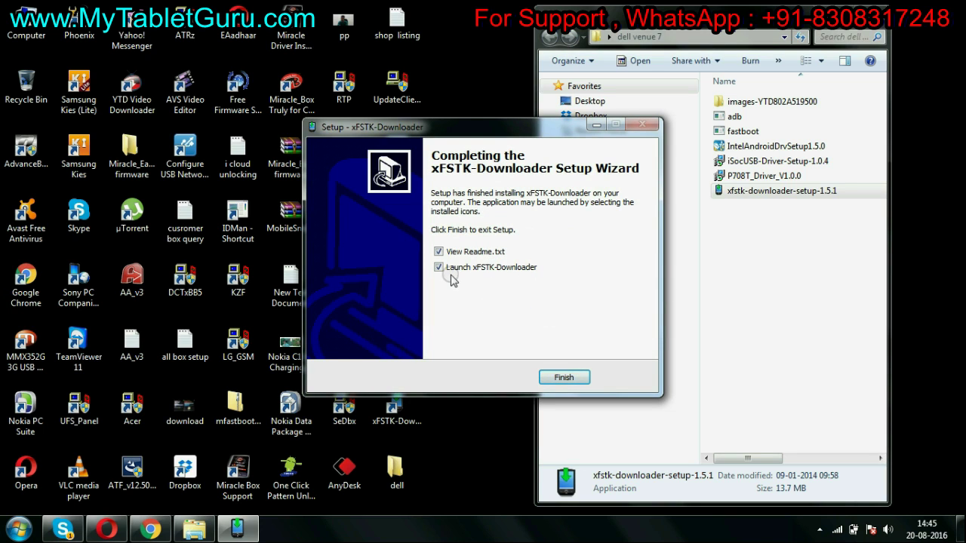
{"action": "left_click", "coordinate": [562, 377]}
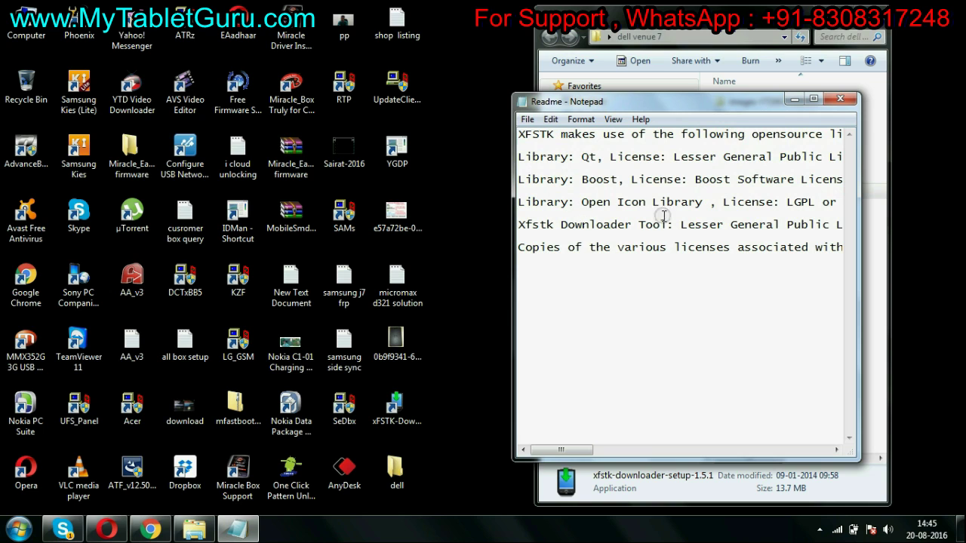
{"action": "left_click", "coordinate": [842, 101]}
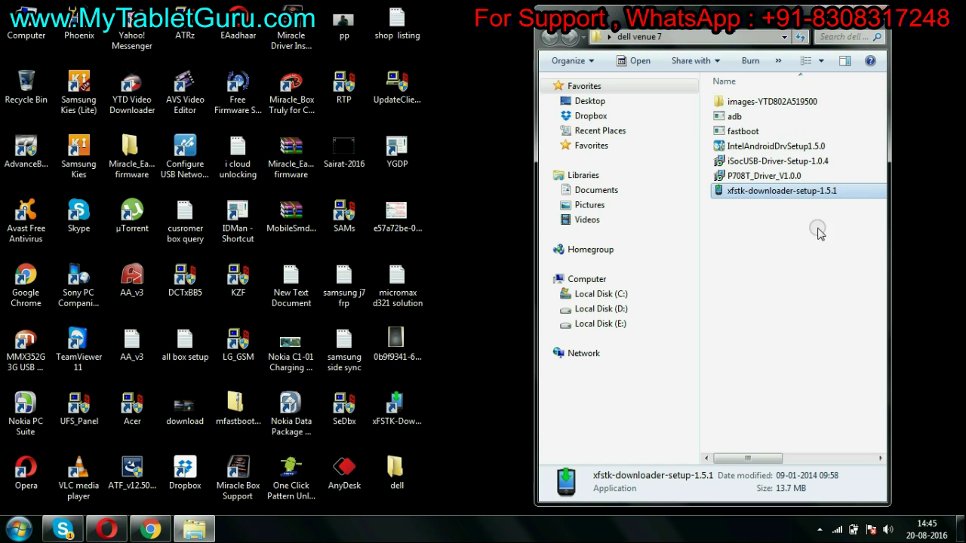
{"action": "left_click", "coordinate": [472, 69]}
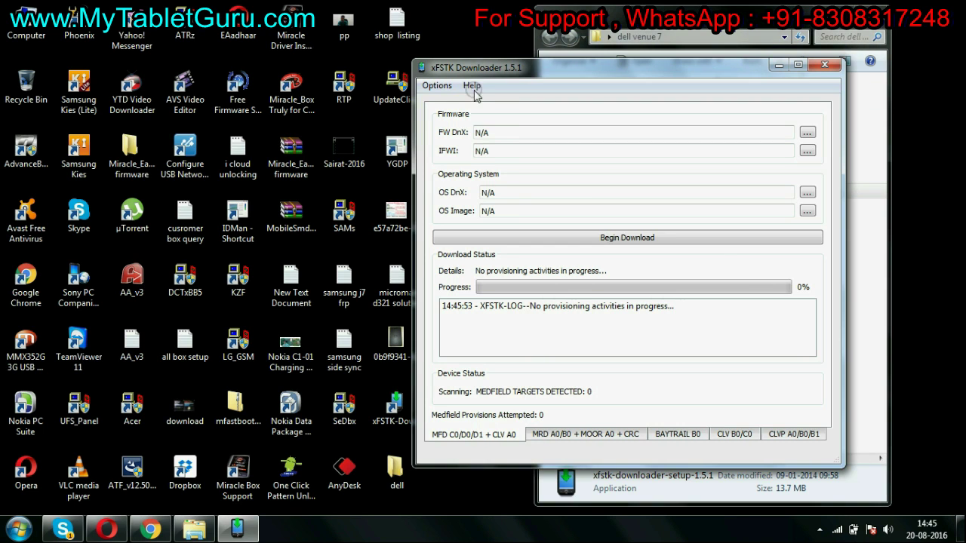
- Close xFSTK Downloader and launch the P708T_Driver_V1.0.0 installer
{"action": "left_click", "coordinate": [817, 65]}
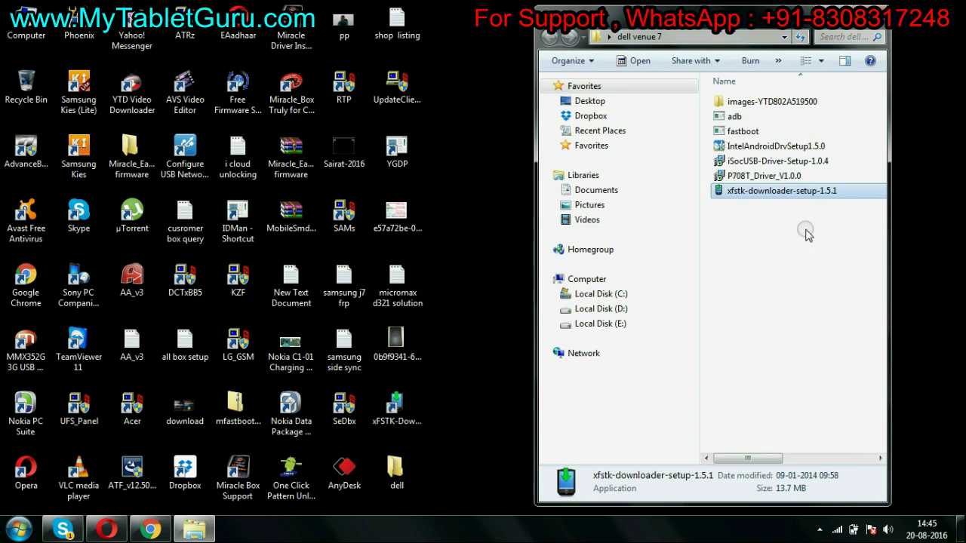
{"action": "left_click", "coordinate": [749, 178]}
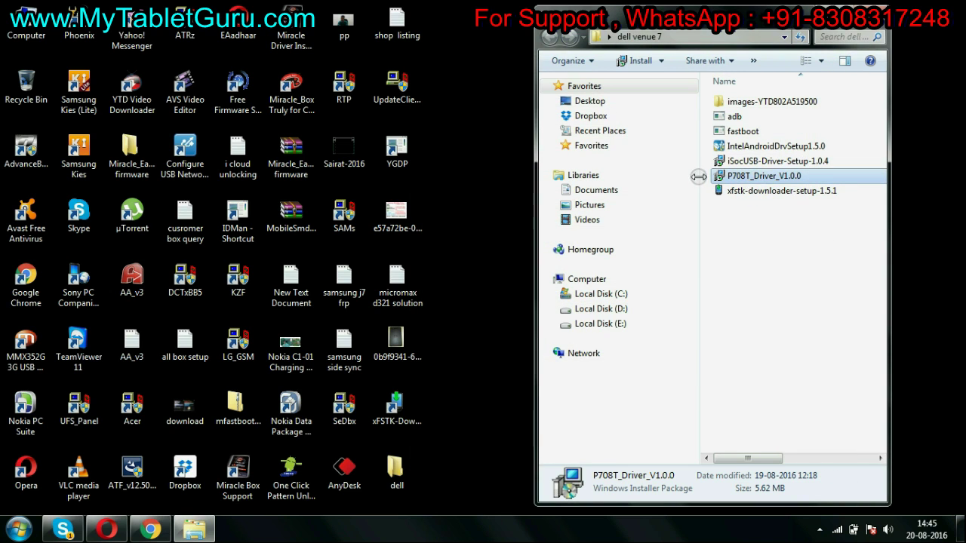
{"action": "double_click", "coordinate": [765, 177]}
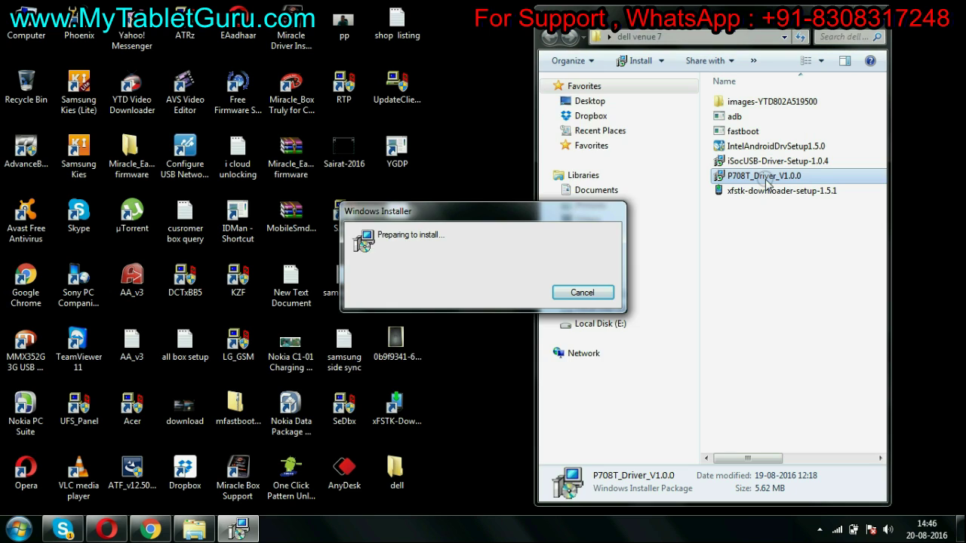
- Install the P708T driver with the Modify option, allowing the unsigned driver software anyway
{"action": "left_click", "coordinate": [569, 379]}
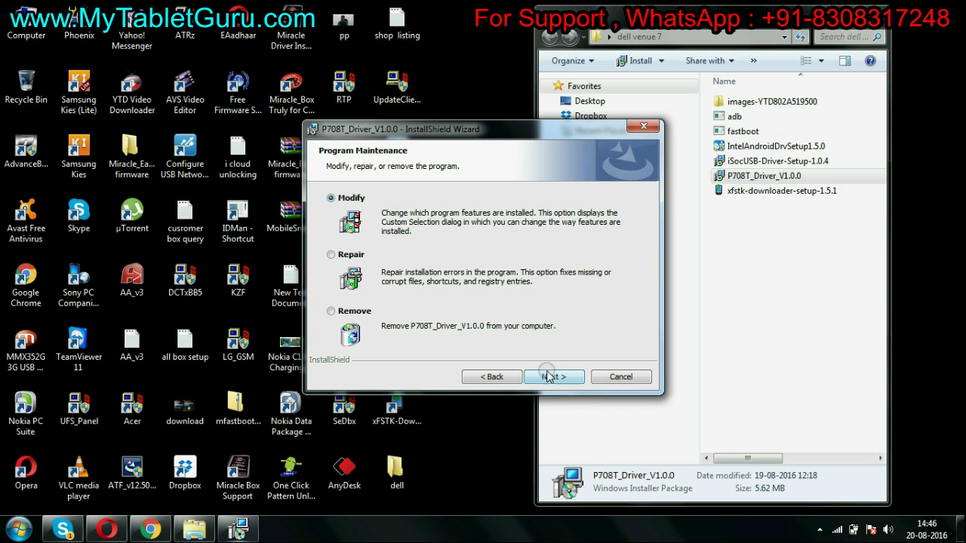
{"action": "left_click", "coordinate": [557, 378]}
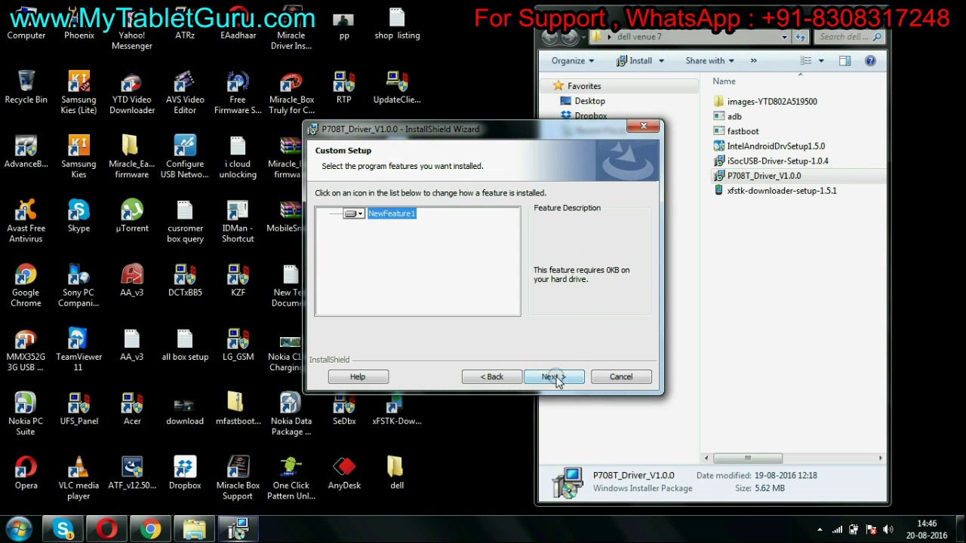
{"action": "left_click", "coordinate": [562, 380]}
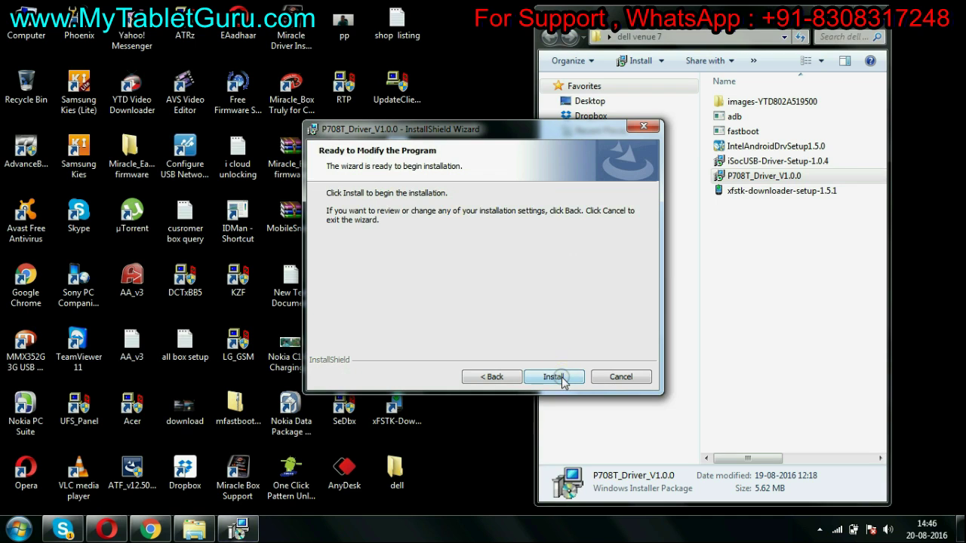
{"action": "left_click", "coordinate": [554, 377]}
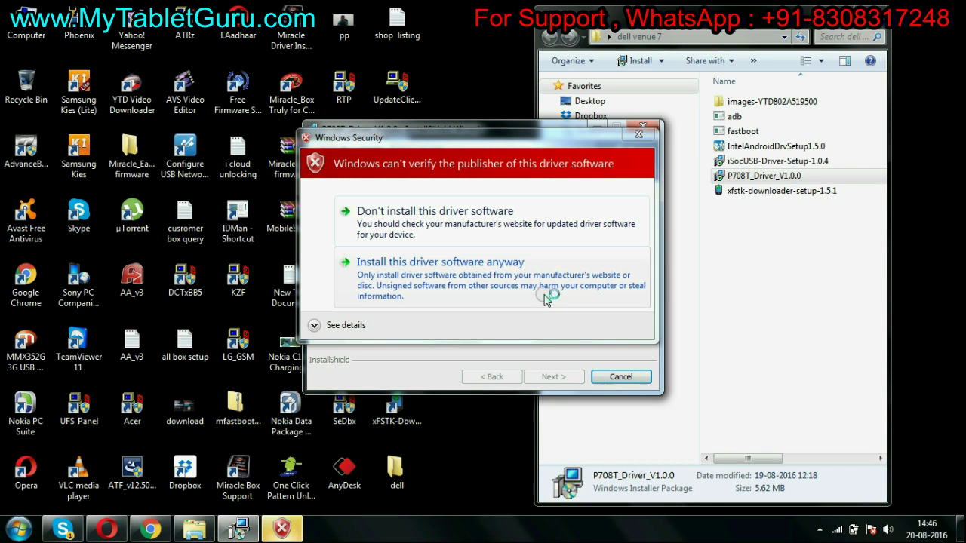
{"action": "left_click", "coordinate": [458, 284]}
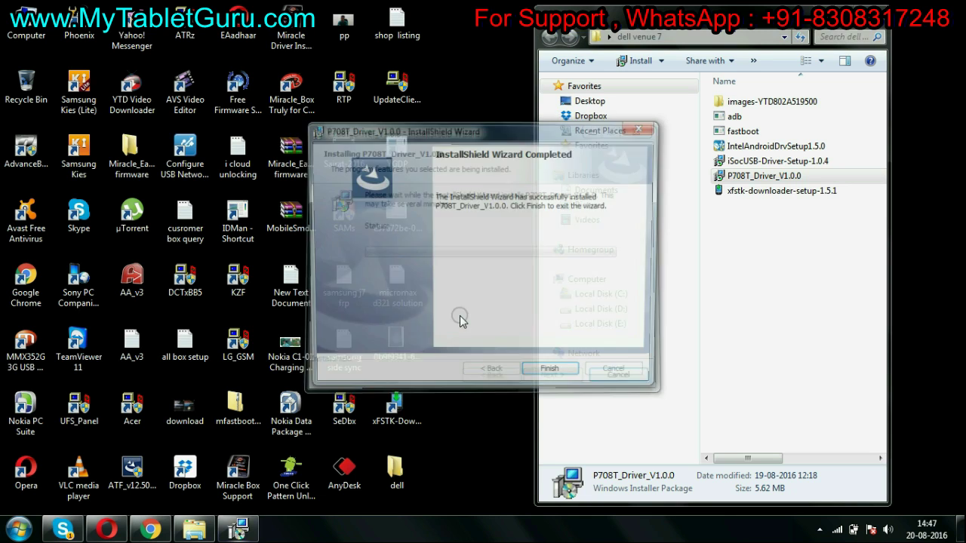
{"action": "left_click", "coordinate": [553, 376]}
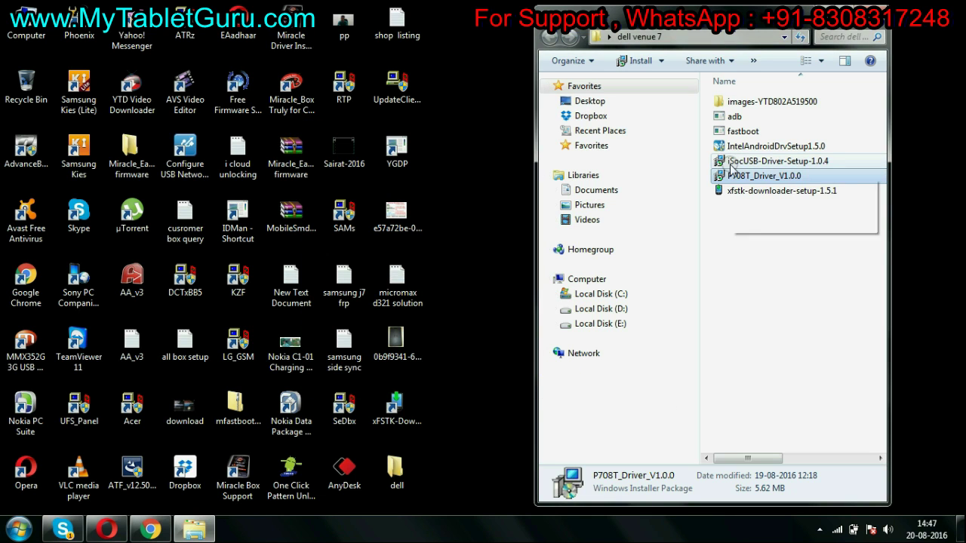
- Launch iSocUSB Driver Setup, accept its license, and keep the default Start Menu folder
{"action": "double_click", "coordinate": [777, 164]}
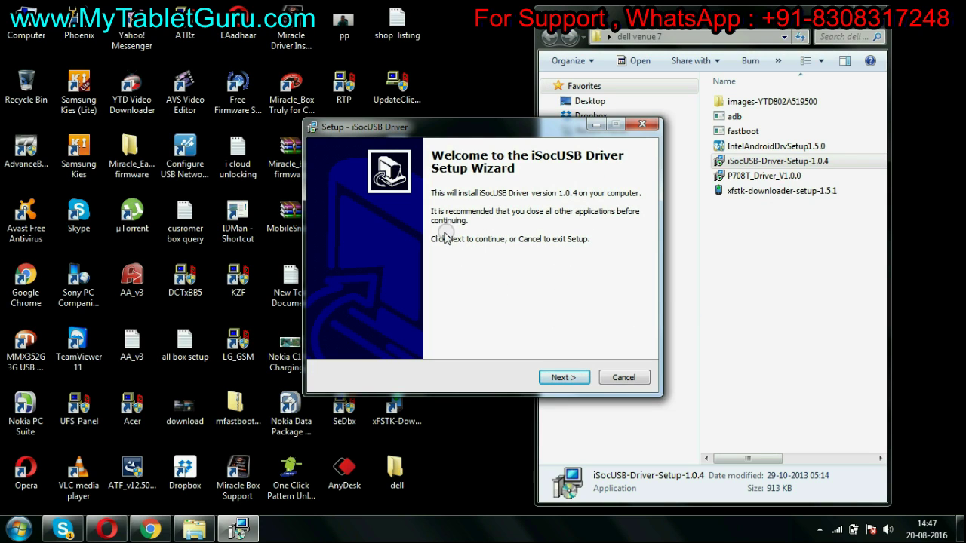
{"action": "left_click", "coordinate": [566, 379]}
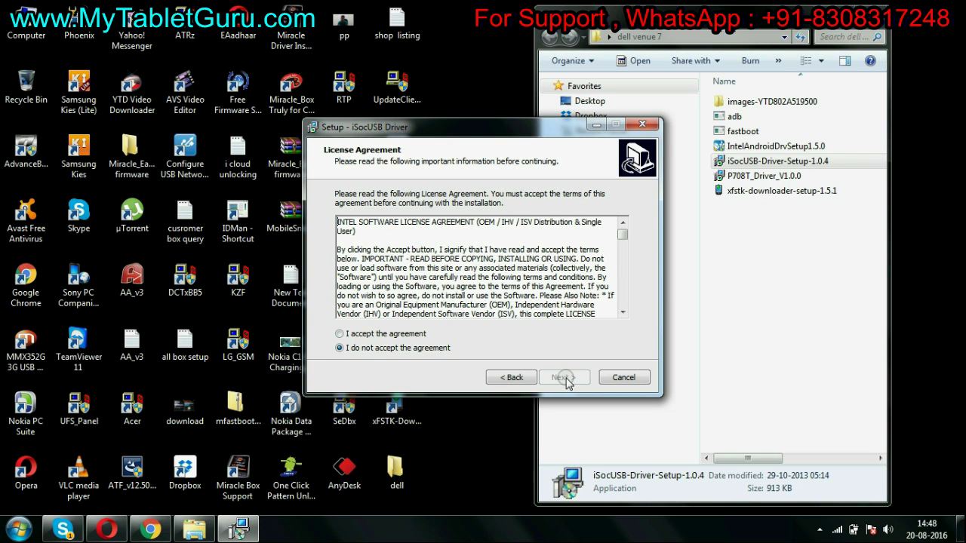
{"action": "left_click", "coordinate": [399, 334]}
{"action": "left_click", "coordinate": [558, 378]}
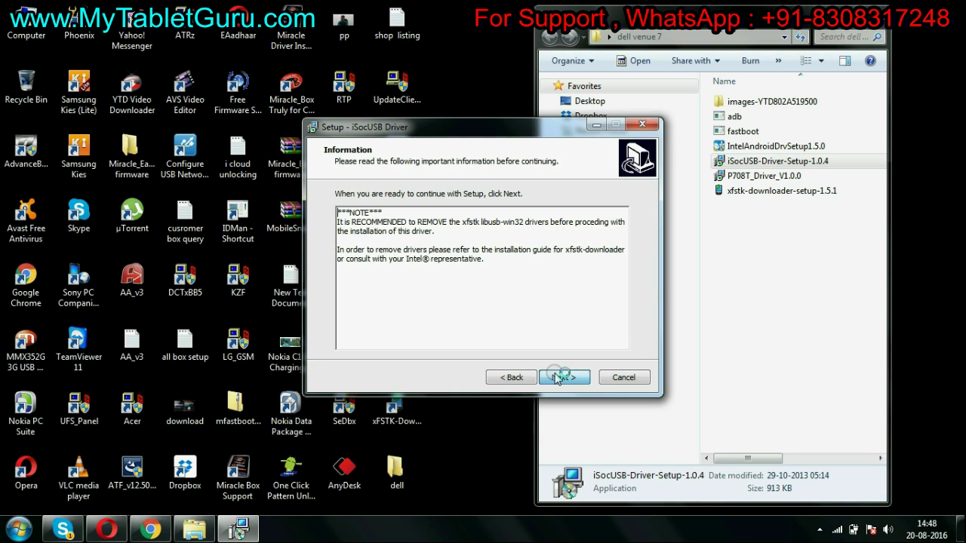
{"action": "left_click", "coordinate": [562, 377]}
{"action": "left_click", "coordinate": [564, 377]}
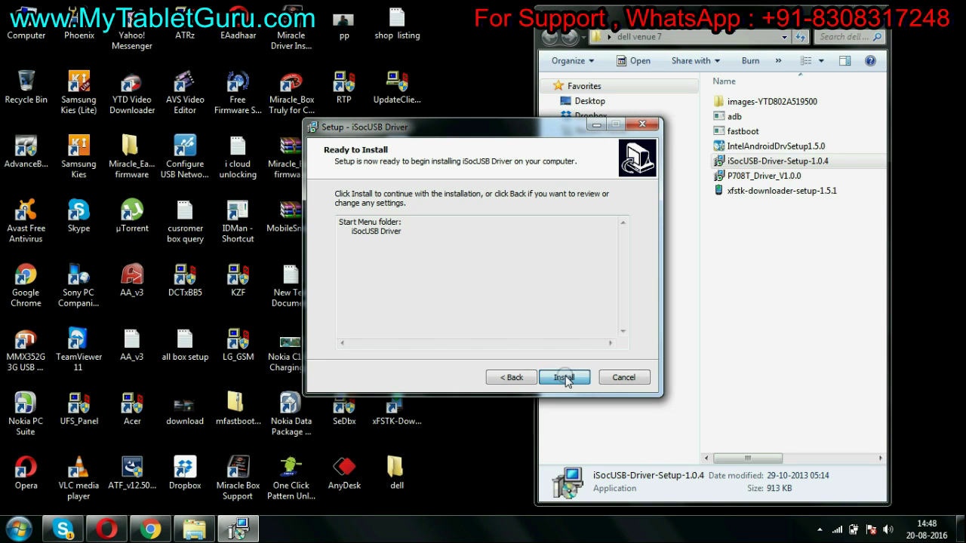
- Install iSocUSB Driver 1.0.4, acknowledging the disconnect-Intel-SoC-devices warning
{"action": "left_click", "coordinate": [564, 378]}
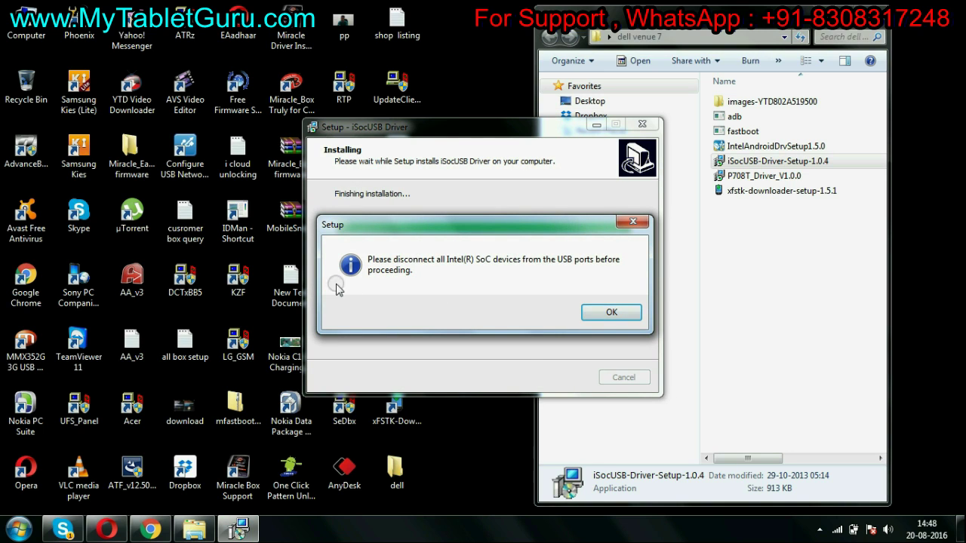
{"action": "left_click", "coordinate": [610, 313]}
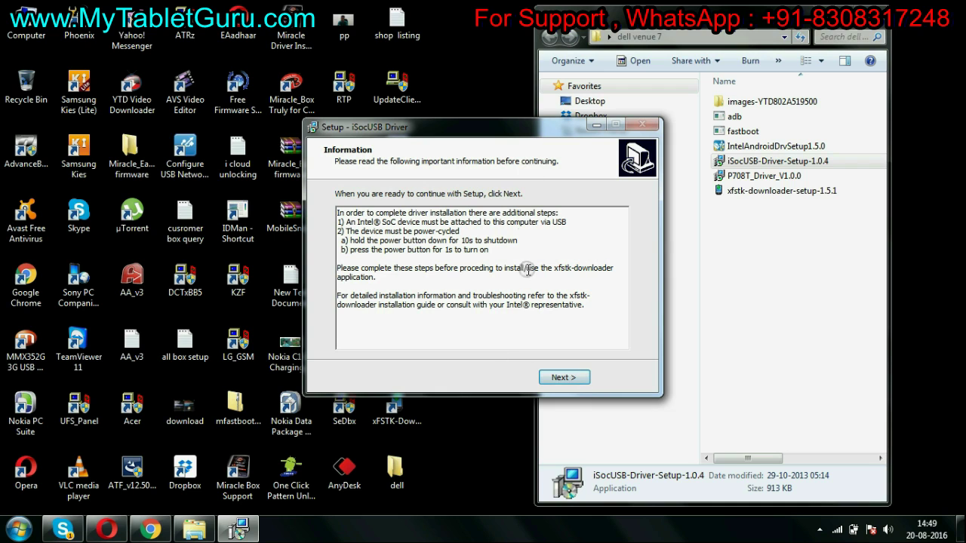
{"action": "left_click", "coordinate": [551, 370]}
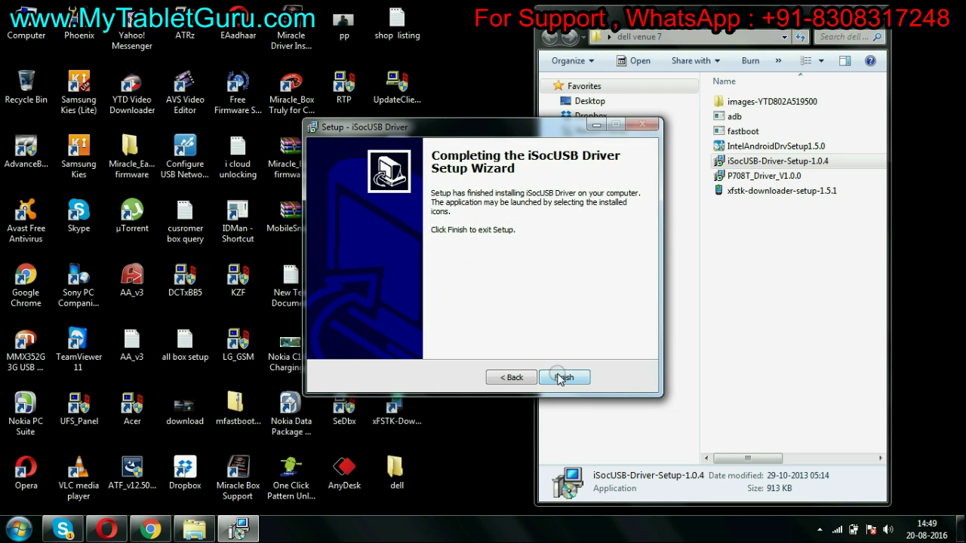
- Finish iSocUSB setup, cancel IntelAndroidDrvSetup1.5.0 as already installed, and select fastboot and adb
{"action": "left_click", "coordinate": [562, 377]}
{"action": "left_click", "coordinate": [773, 147]}
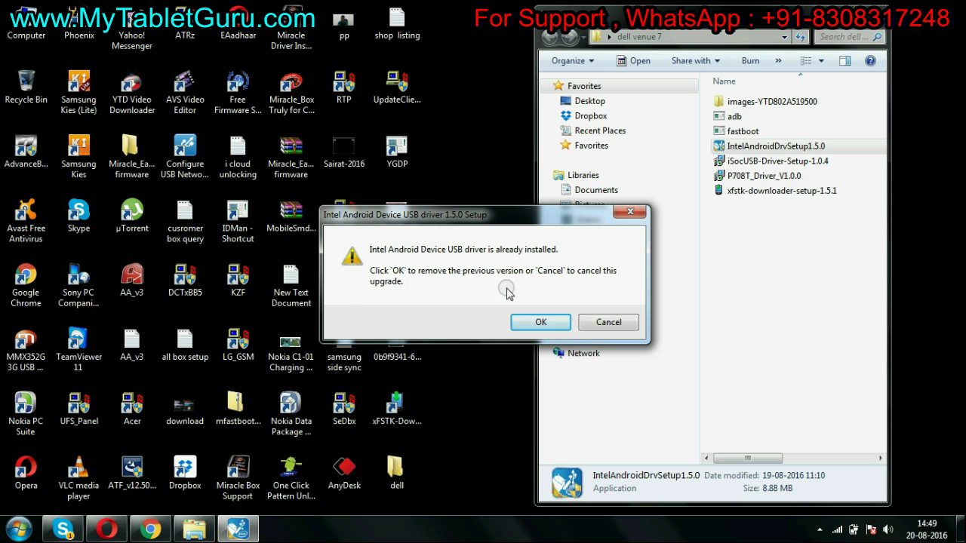
{"action": "left_click", "coordinate": [607, 322]}
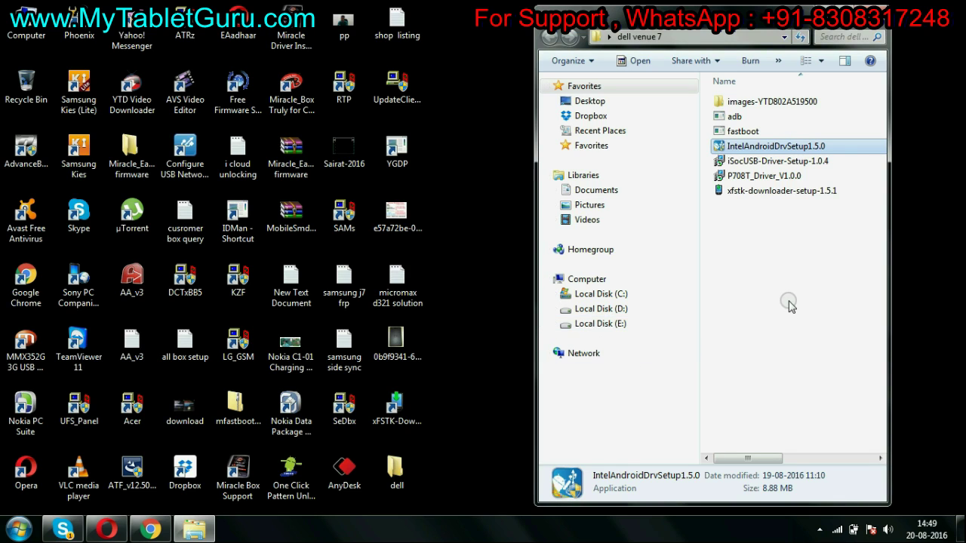
{"action": "left_click", "coordinate": [732, 132]}
{"action": "left_click", "coordinate": [734, 117]}
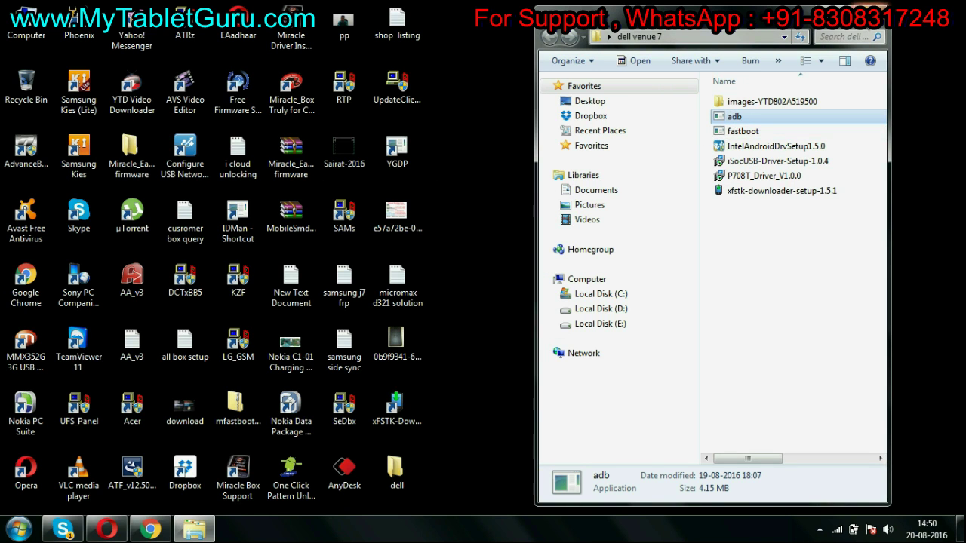
- Launch xFSTK Downloader and select the MRD A0/B0 + MOOR A0 + CRC target
{"action": "left_click", "coordinate": [873, 6]}
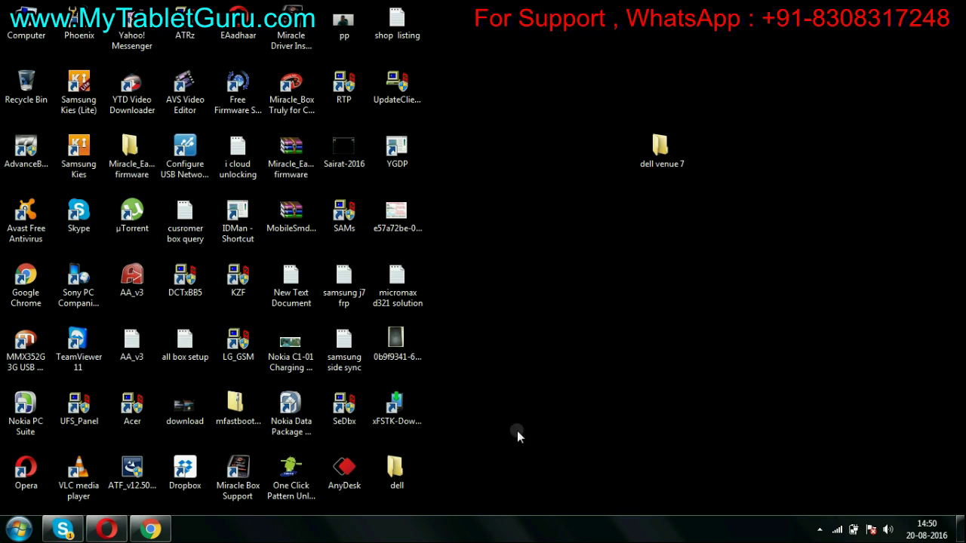
{"action": "double_click", "coordinate": [398, 412]}
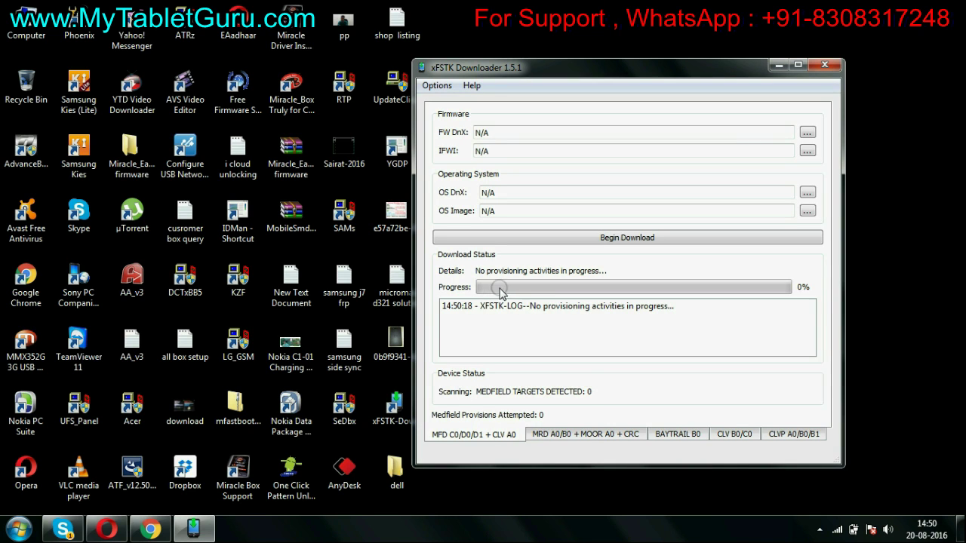
{"action": "left_click", "coordinate": [591, 437]}
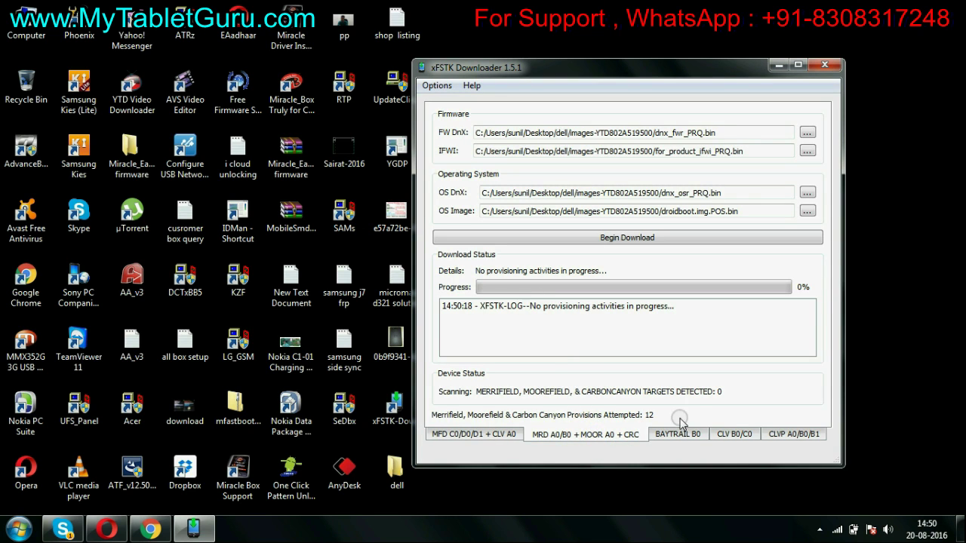
- Clear all stored file paths in the downloader settings
{"action": "left_click", "coordinate": [436, 86]}
{"action": "left_click", "coordinate": [452, 101]}
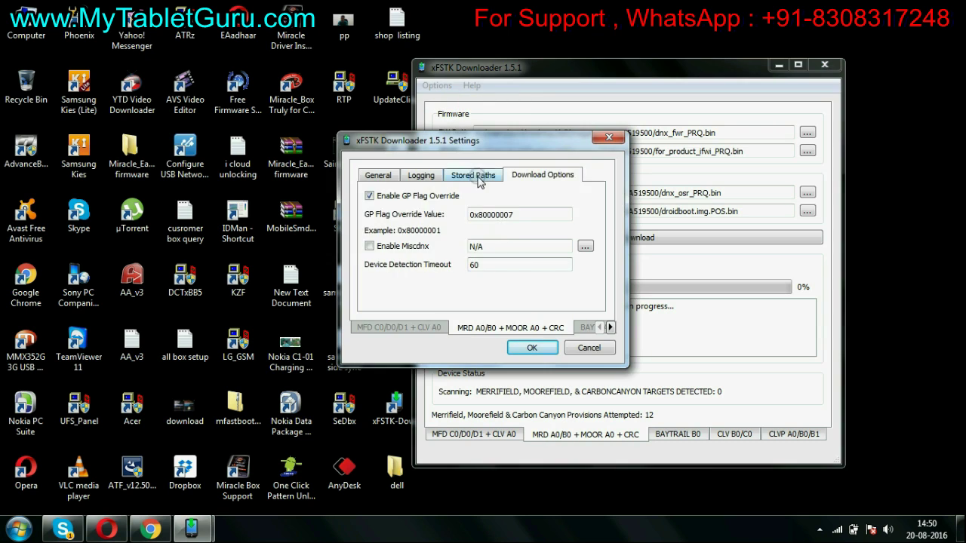
{"action": "left_click", "coordinate": [472, 175]}
{"action": "left_click", "coordinate": [531, 348]}
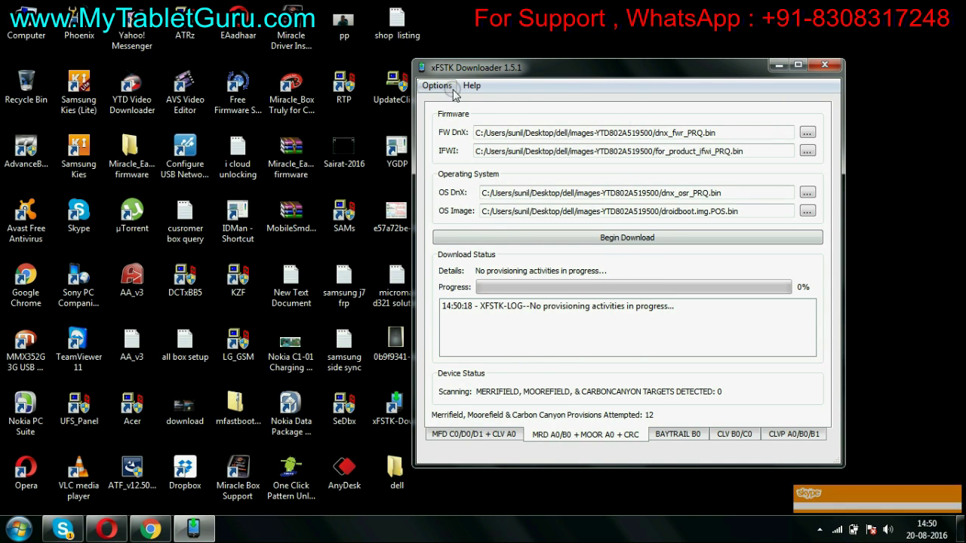
{"action": "left_click", "coordinate": [436, 85]}
{"action": "left_click", "coordinate": [463, 103]}
{"action": "left_click", "coordinate": [500, 285]}
{"action": "left_click", "coordinate": [532, 347]}
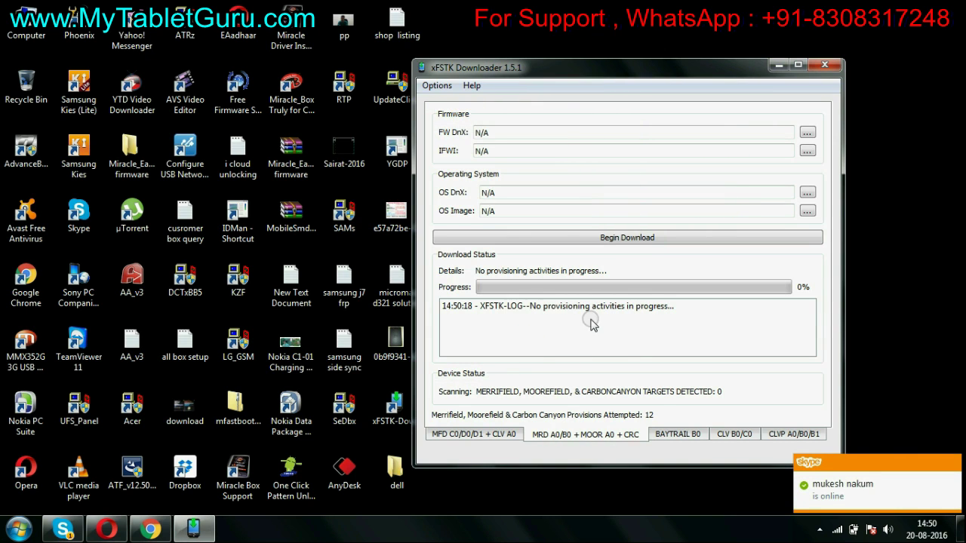
- Keep GP Flag Override enabled at 0x80000007 in the download options
{"action": "left_click", "coordinate": [438, 86]}
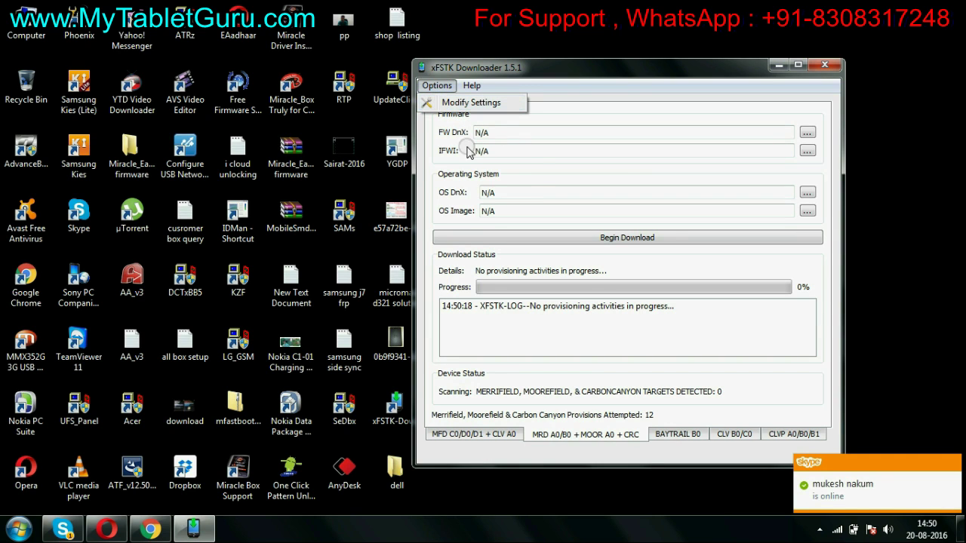
{"action": "left_click", "coordinate": [494, 106]}
{"action": "left_click", "coordinate": [531, 178]}
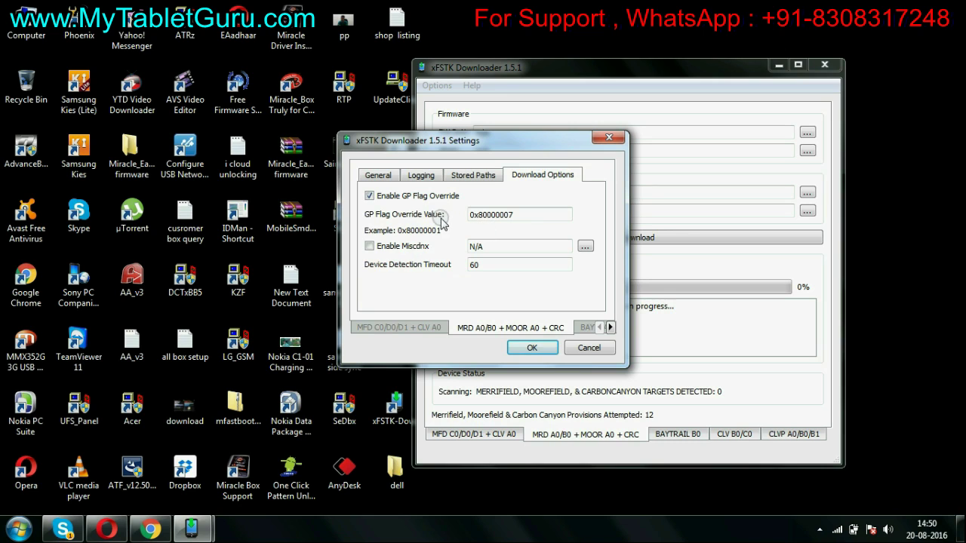
{"action": "left_click", "coordinate": [513, 214]}
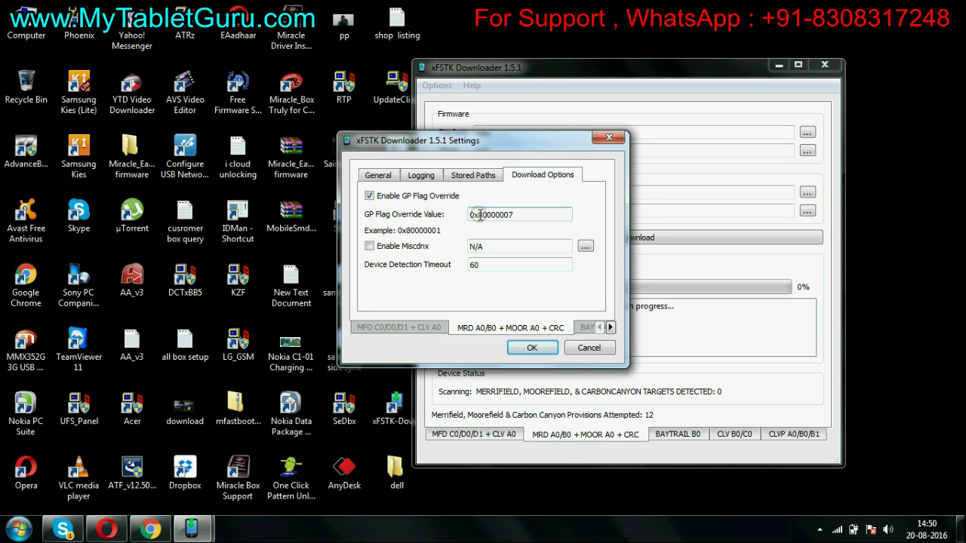
{"action": "left_click_drag", "start_coordinate": [469, 214], "coordinate": [523, 218]}
{"action": "left_click", "coordinate": [530, 215]}
{"action": "left_click", "coordinate": [538, 347]}
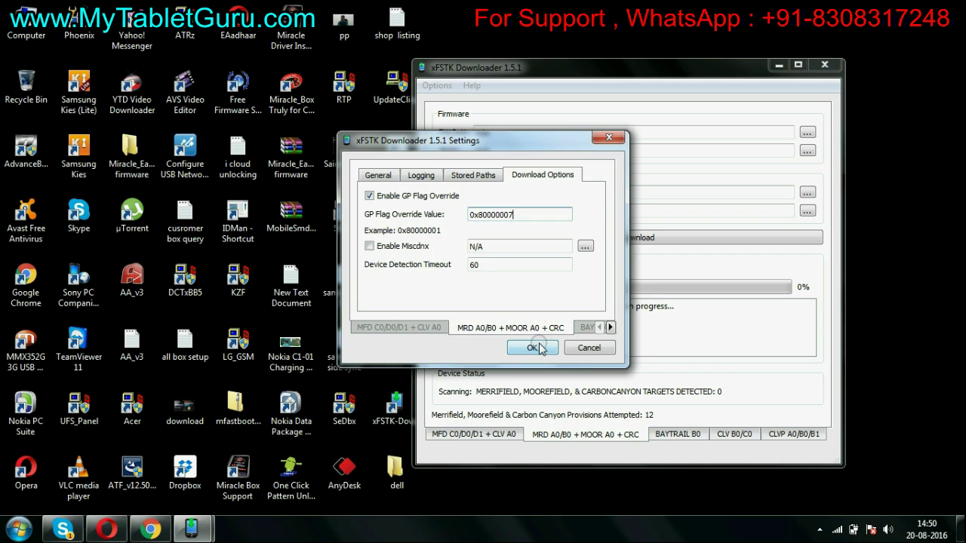
- Load dnx_fwr_PRQ.bin from dell venue 7\images-YTD802A519500 as the FW DnX file
{"action": "left_click", "coordinate": [807, 132]}
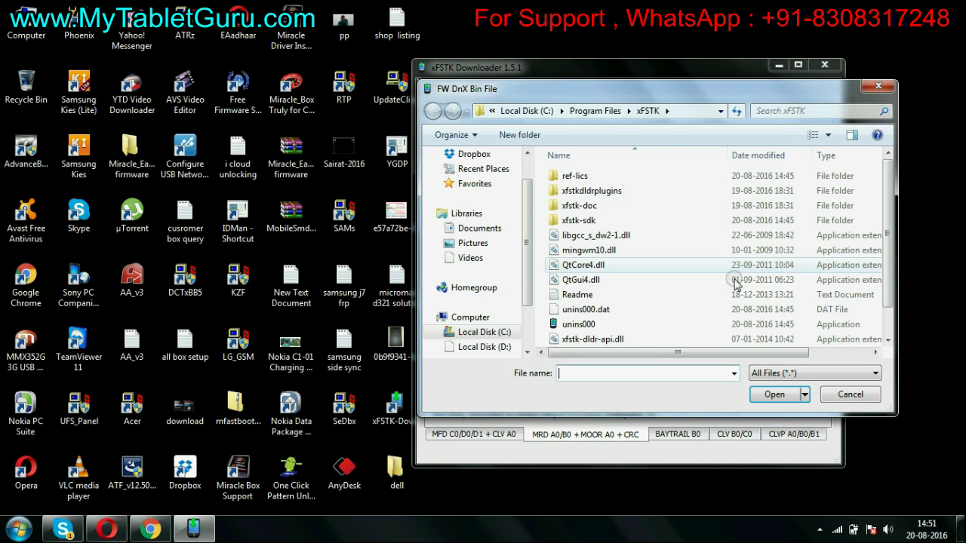
{"action": "scroll", "coordinate": [464, 226], "scroll_direction": "up", "scroll_amount": 1}
{"action": "left_click", "coordinate": [462, 179]}
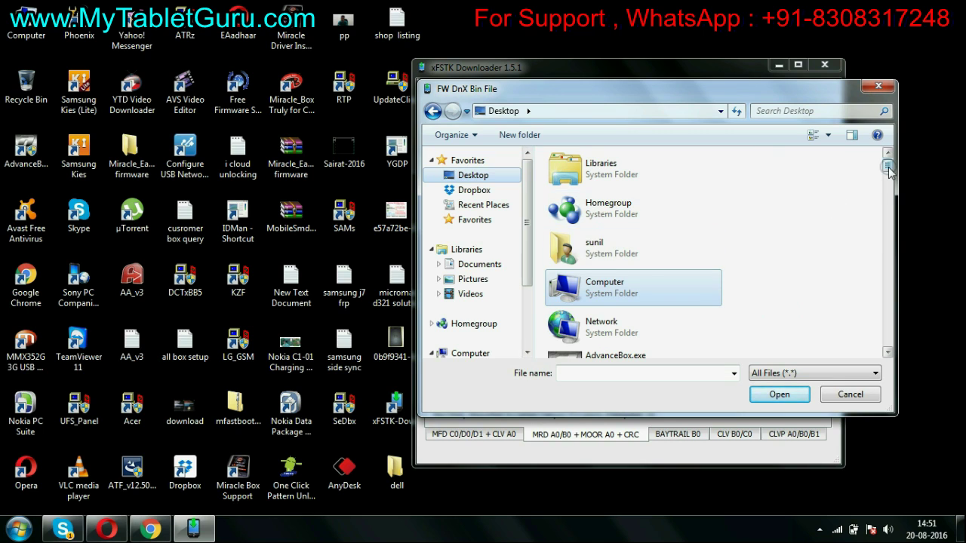
{"action": "scroll", "coordinate": [754, 166], "scroll_direction": "down", "scroll_amount": 10}
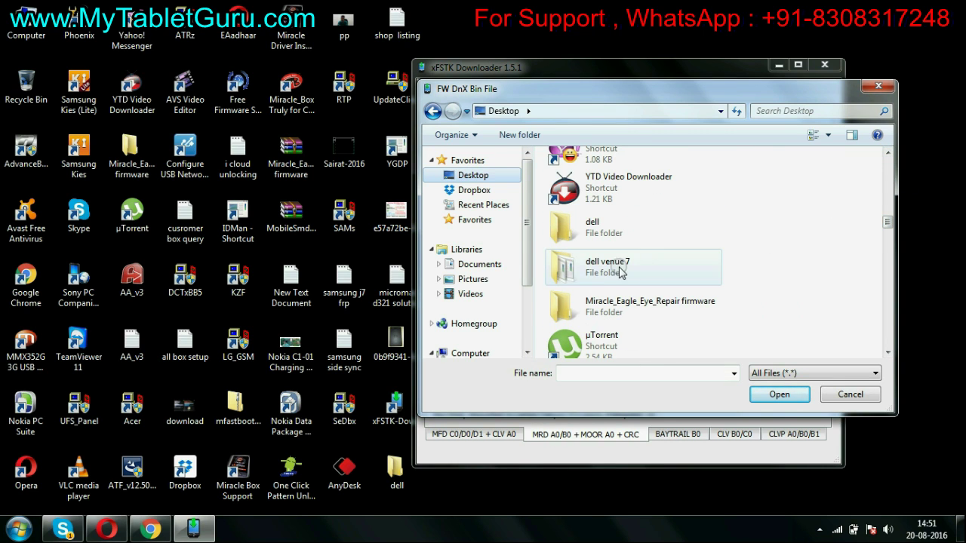
{"action": "left_click", "coordinate": [619, 270]}
{"action": "double_click", "coordinate": [618, 270]}
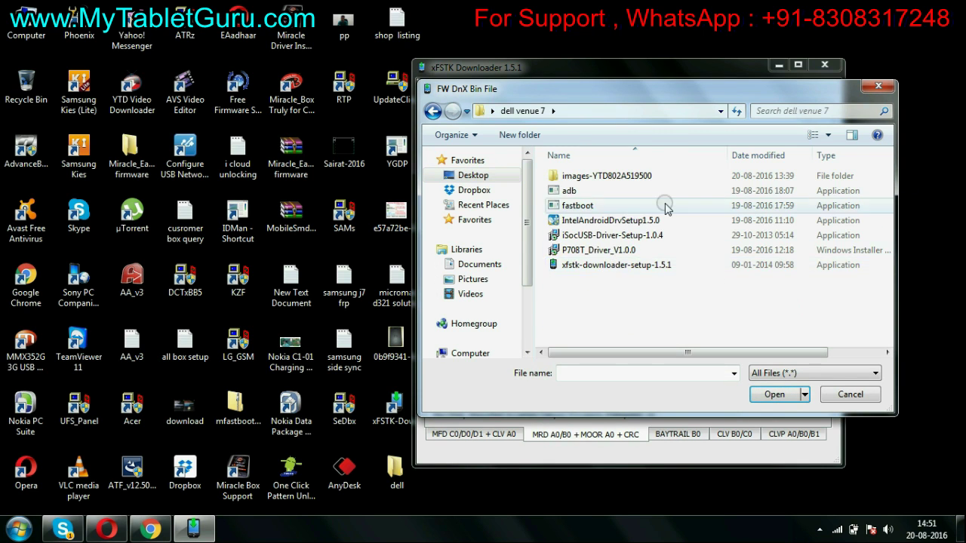
{"action": "double_click", "coordinate": [594, 175]}
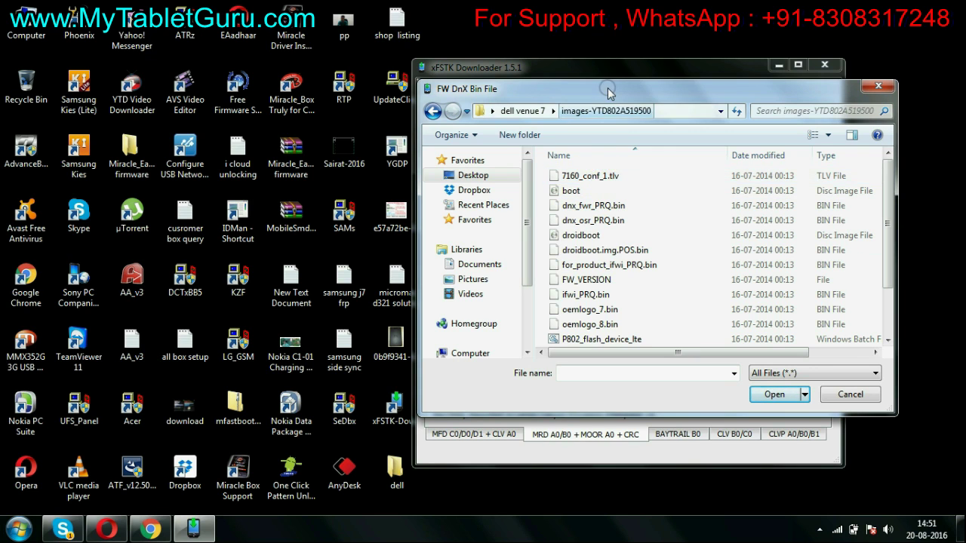
{"action": "left_click_drag", "start_coordinate": [608, 90], "coordinate": [575, 184]}
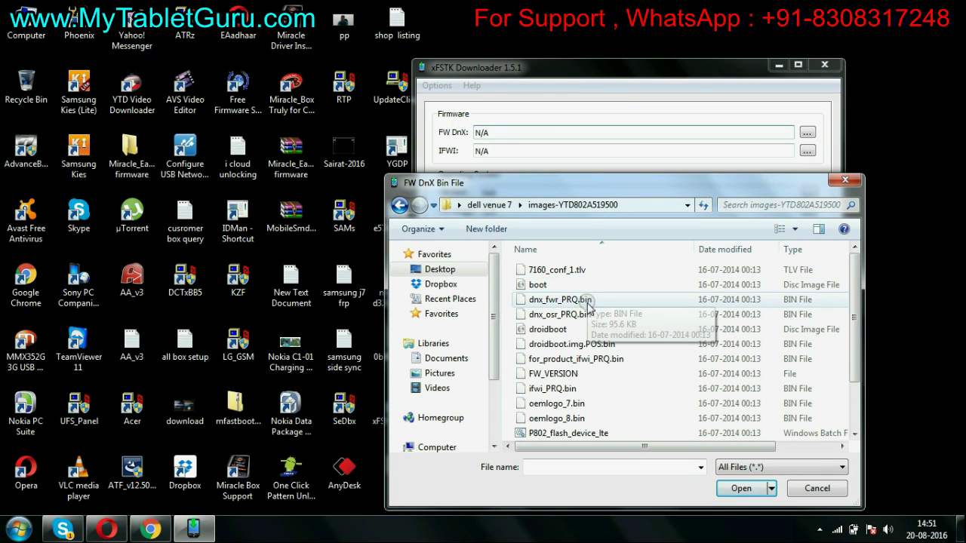
{"action": "left_click", "coordinate": [575, 300]}
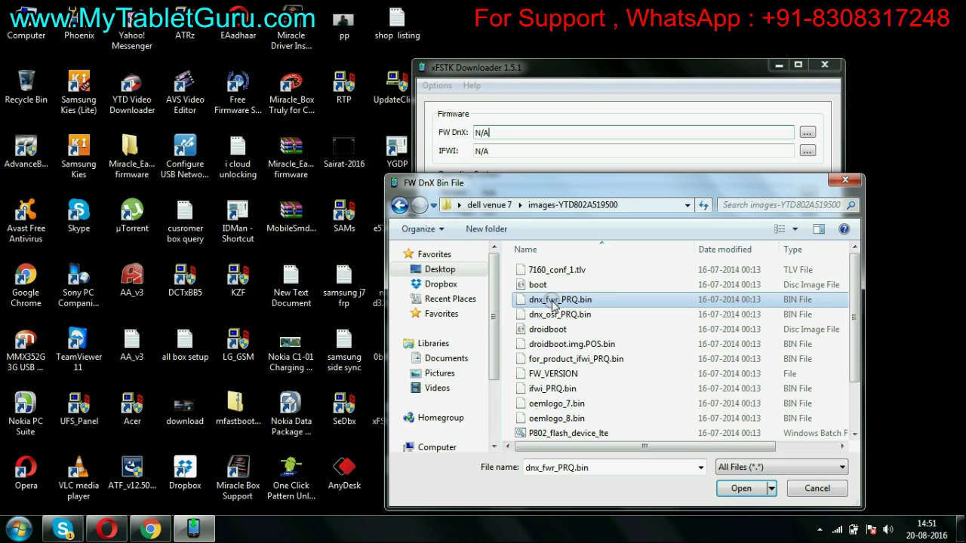
{"action": "double_click", "coordinate": [554, 302]}
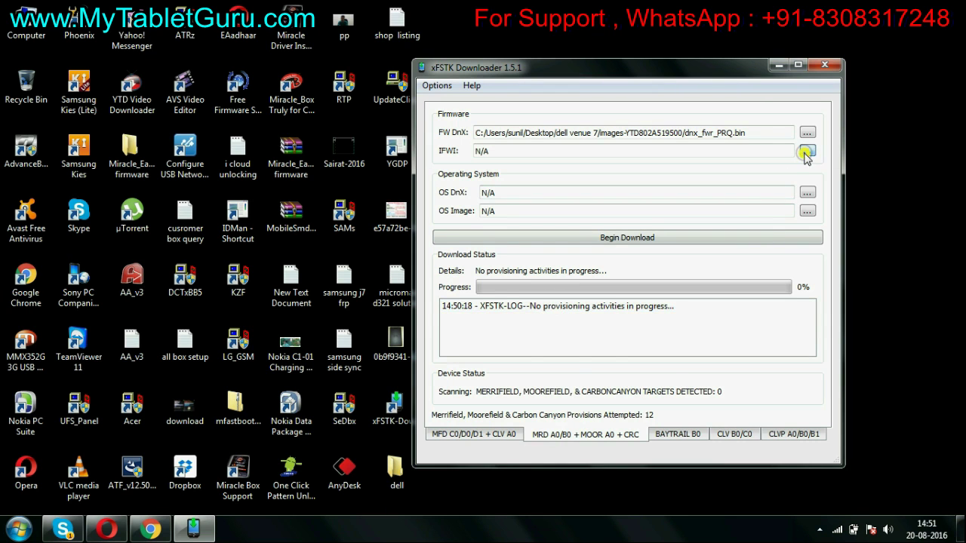
- Load for_product_ifwi_PRQ.bin as IFWI, dnx_osr_PRQ.bin as OS DnX, droidboot.img.POS.bin as OS image
{"action": "left_click", "coordinate": [806, 151]}
{"action": "left_click", "coordinate": [551, 359]}
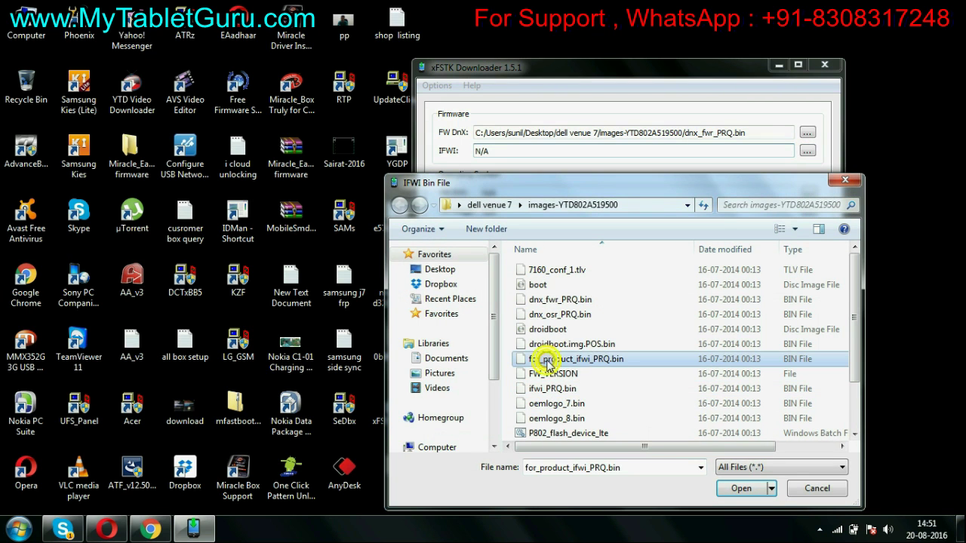
{"action": "double_click", "coordinate": [606, 360]}
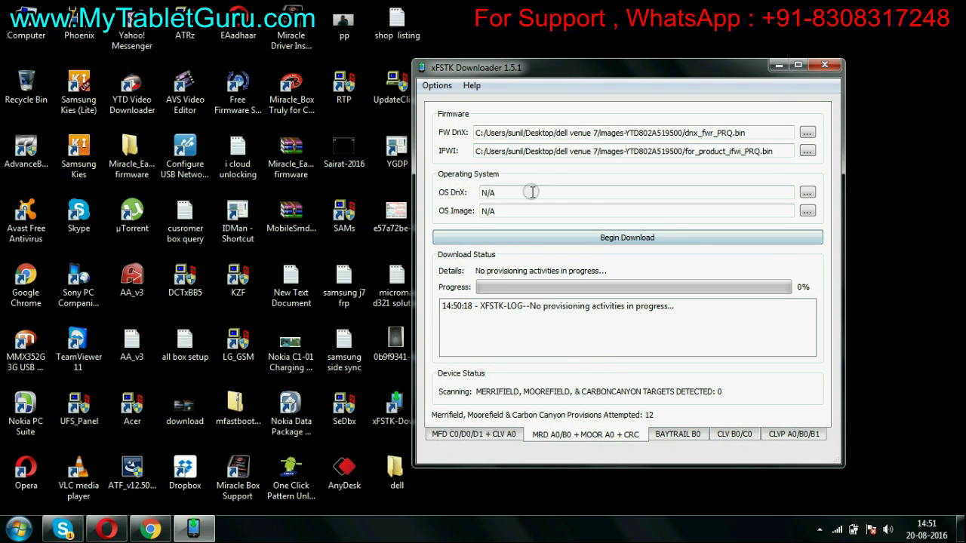
{"action": "left_click", "coordinate": [807, 193]}
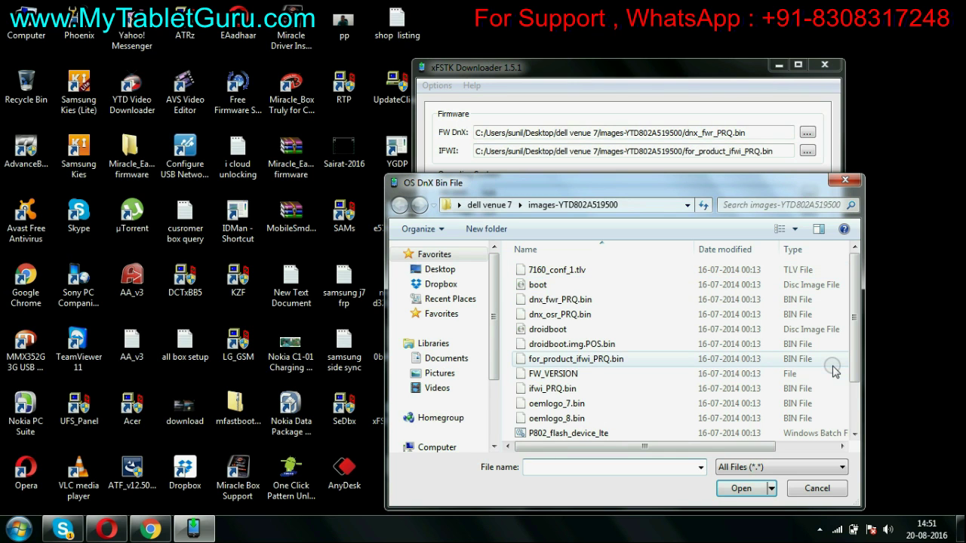
{"action": "left_click", "coordinate": [573, 314]}
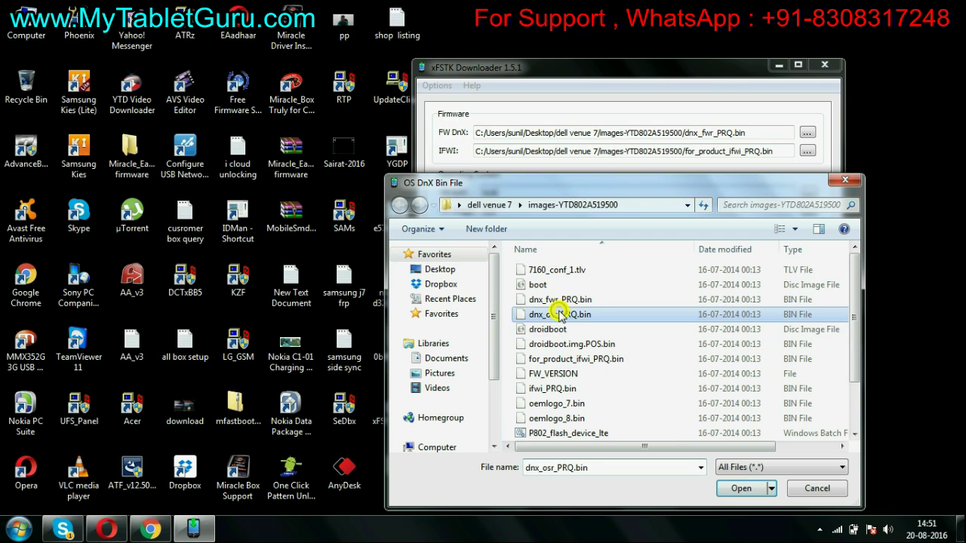
{"action": "double_click", "coordinate": [581, 314]}
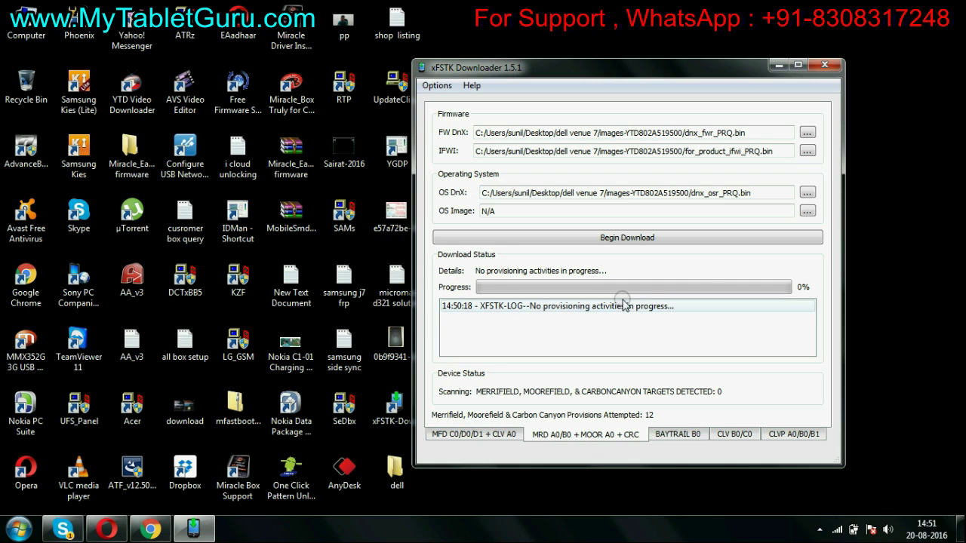
{"action": "left_click", "coordinate": [806, 211]}
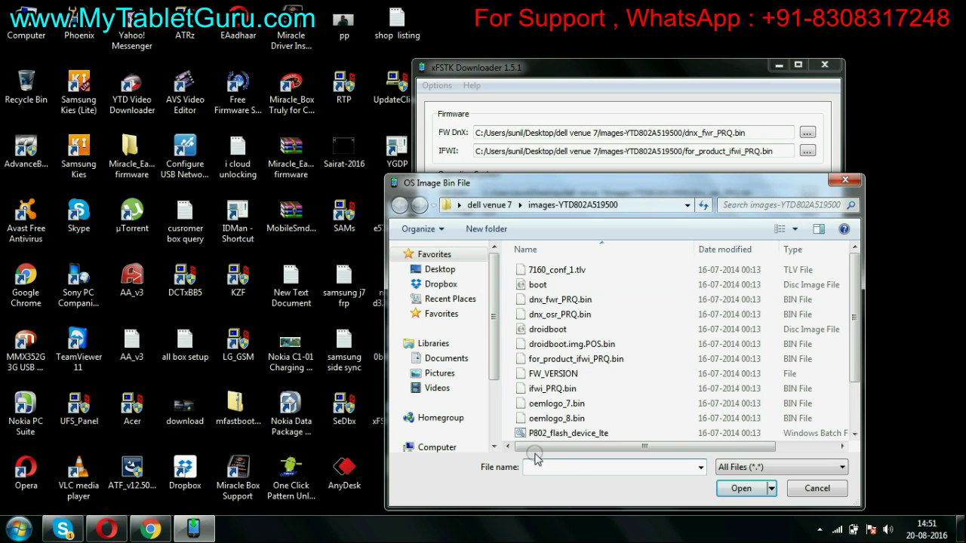
{"action": "left_click", "coordinate": [545, 345]}
{"action": "left_click", "coordinate": [732, 486]}
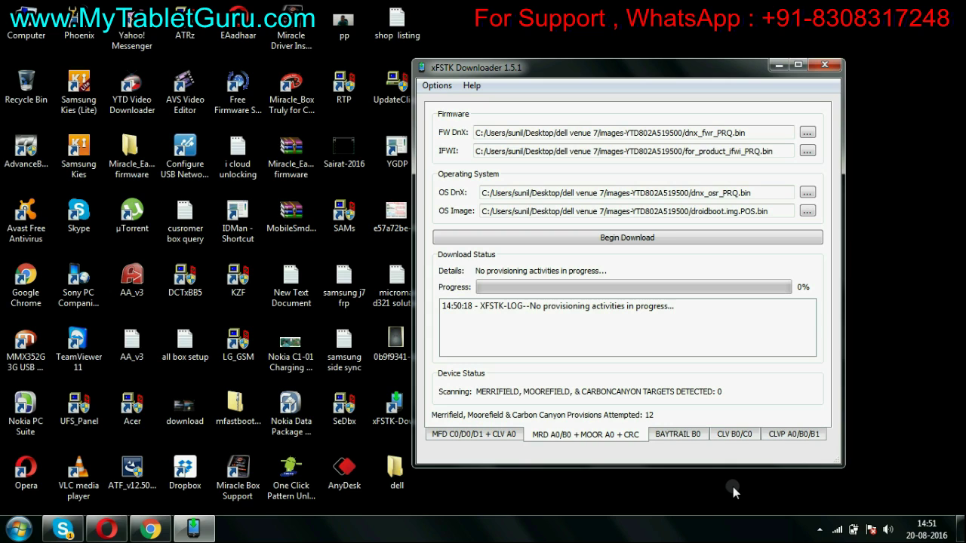
- Begin the download, wait for the tablet, and close the Merrifield Device installed notice
{"action": "left_click", "coordinate": [819, 532]}
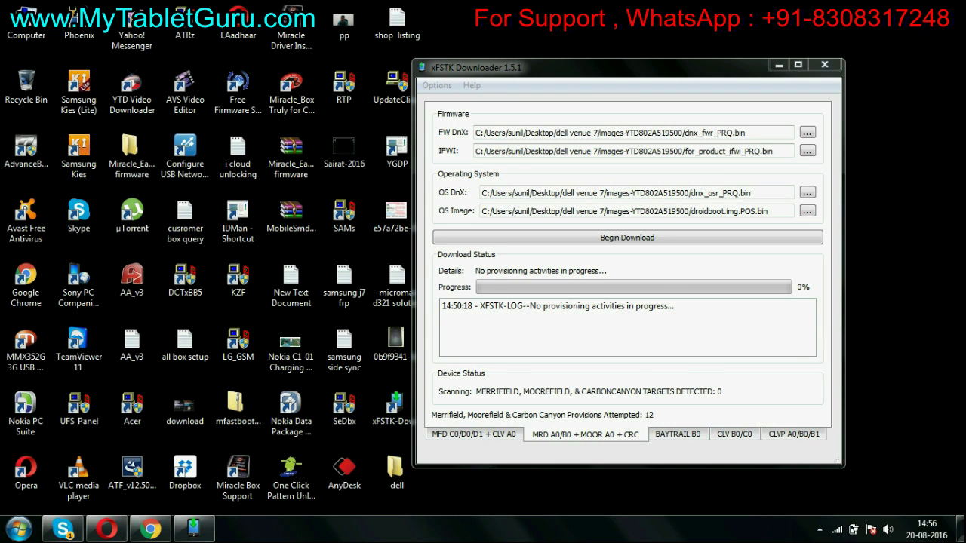
{"action": "left_click", "coordinate": [638, 237]}
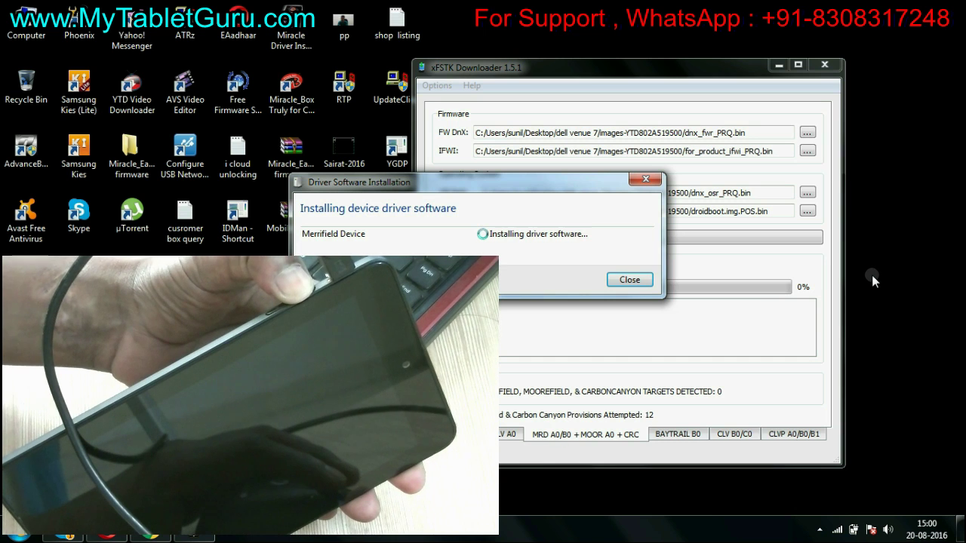
{"action": "left_click", "coordinate": [634, 282]}
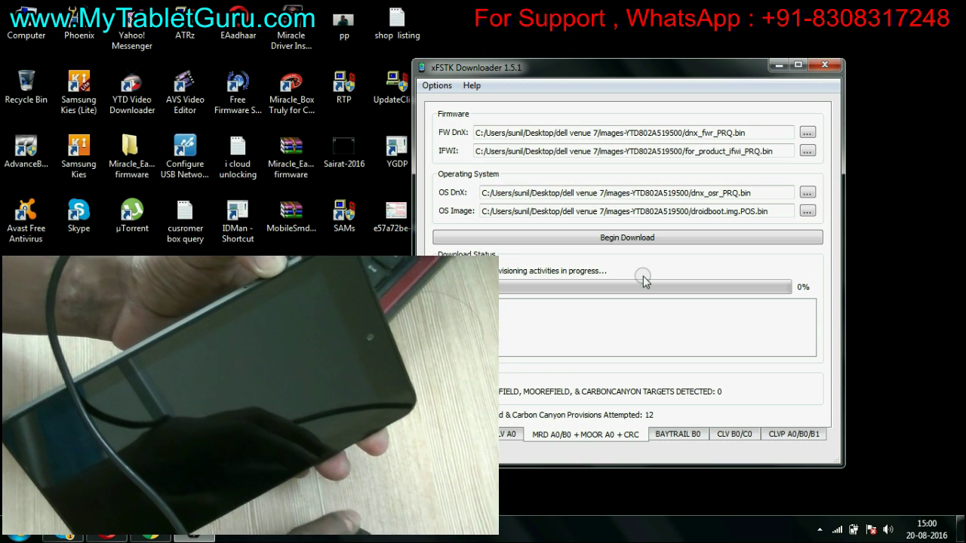
- Begin the download again and let the FW+OS flash reach 100% success
{"action": "left_click", "coordinate": [636, 240]}
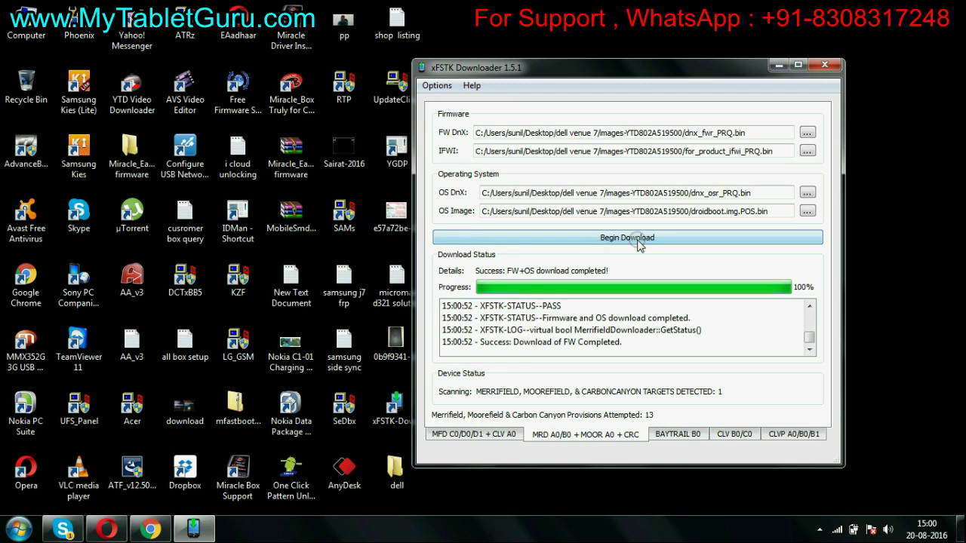
{"action": "left_click", "coordinate": [577, 275]}
- Check the tray driver report showing Venue 7 ADB Interface ready, then close it
{"action": "left_click", "coordinate": [819, 529]}
{"action": "left_click", "coordinate": [786, 457]}
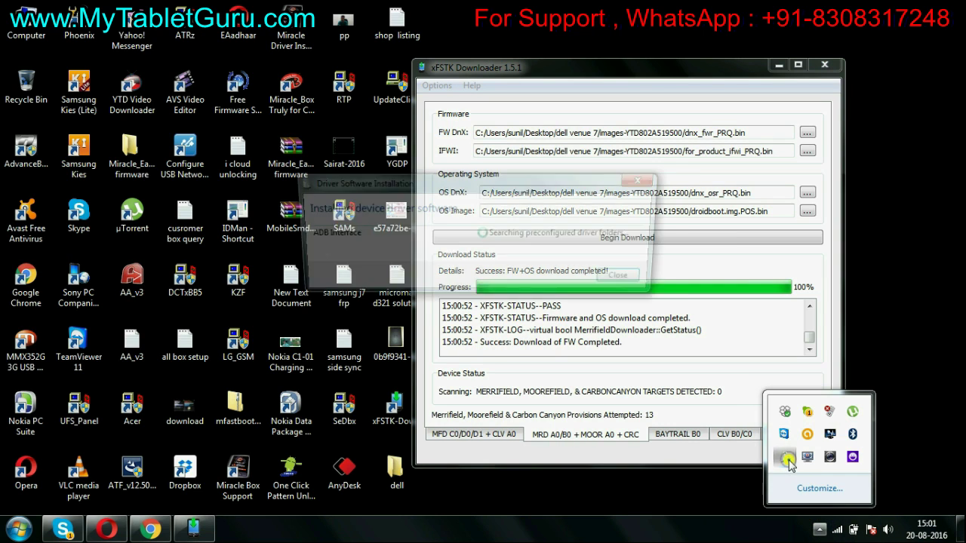
{"action": "left_click", "coordinate": [779, 66]}
{"action": "left_click_drag", "start_coordinate": [558, 188], "coordinate": [484, 168]}
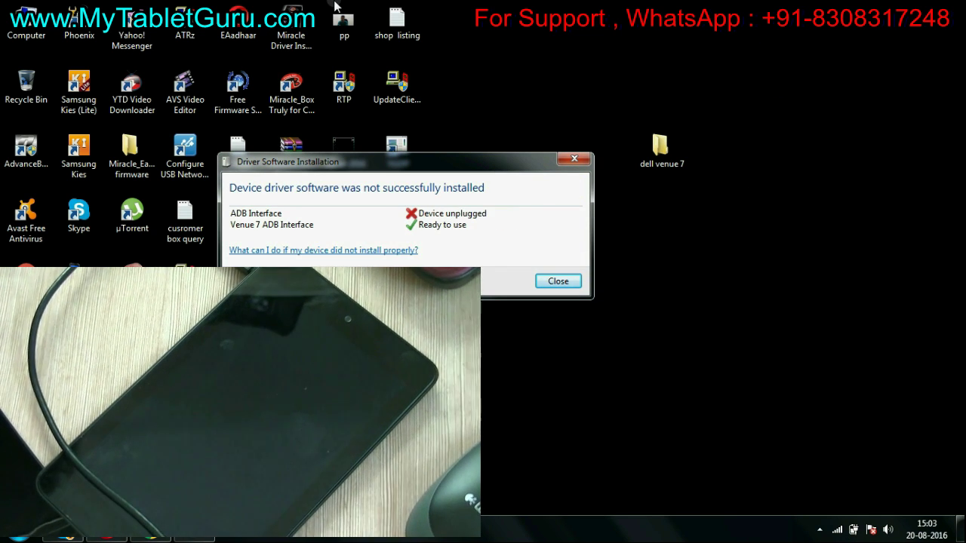
{"action": "left_click", "coordinate": [559, 281]}
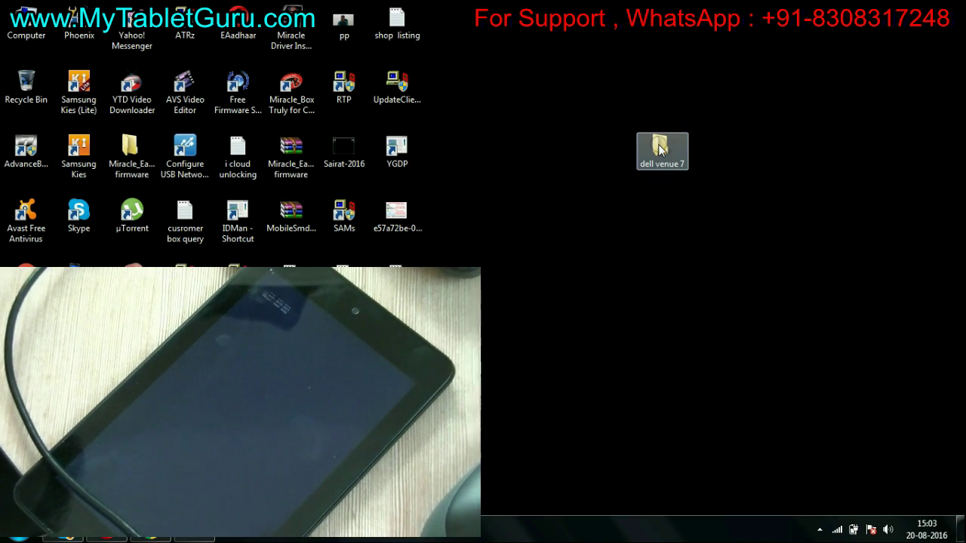
- Open dell venue 7 and its images-YTD802A519500 folder
{"action": "double_click", "coordinate": [659, 149]}
{"action": "left_click", "coordinate": [743, 109]}
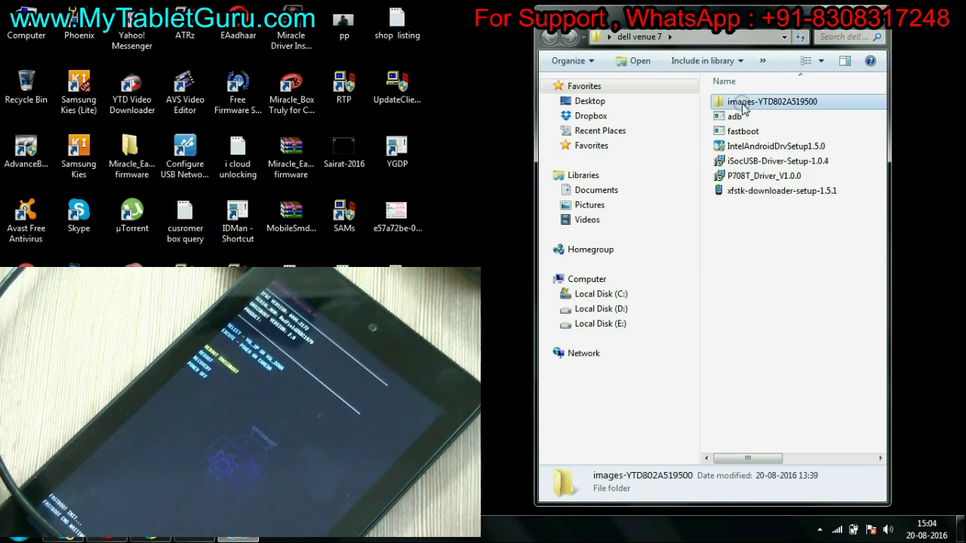
{"action": "double_click", "coordinate": [743, 108]}
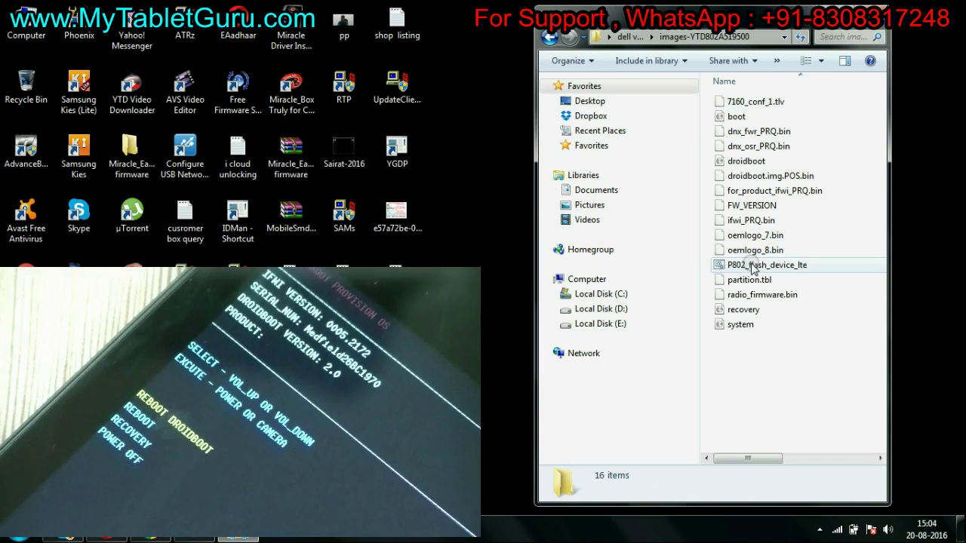
- Run the P802_flash_device_lte script and enlarge the console to watch fastboot flash the tablet
{"action": "double_click", "coordinate": [752, 268]}
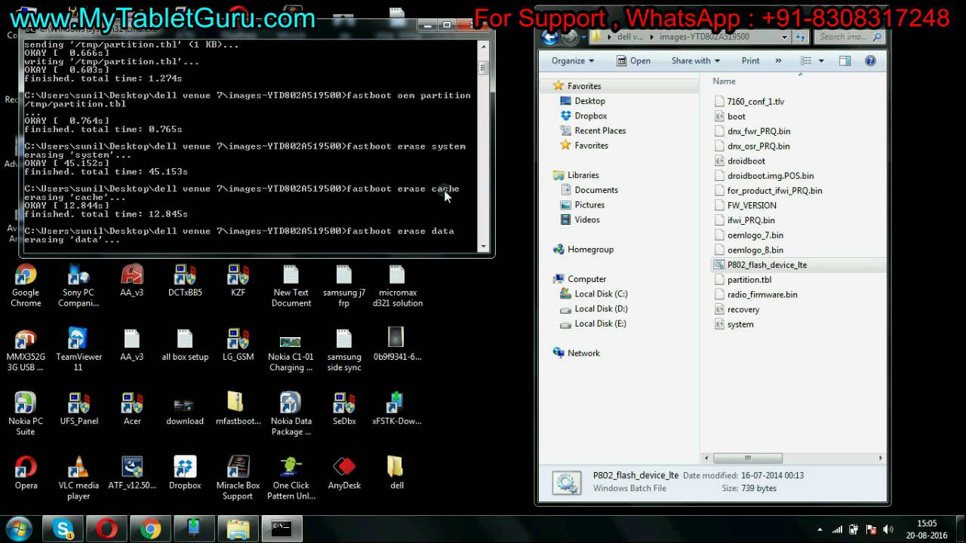
{"action": "double_click", "coordinate": [492, 256]}
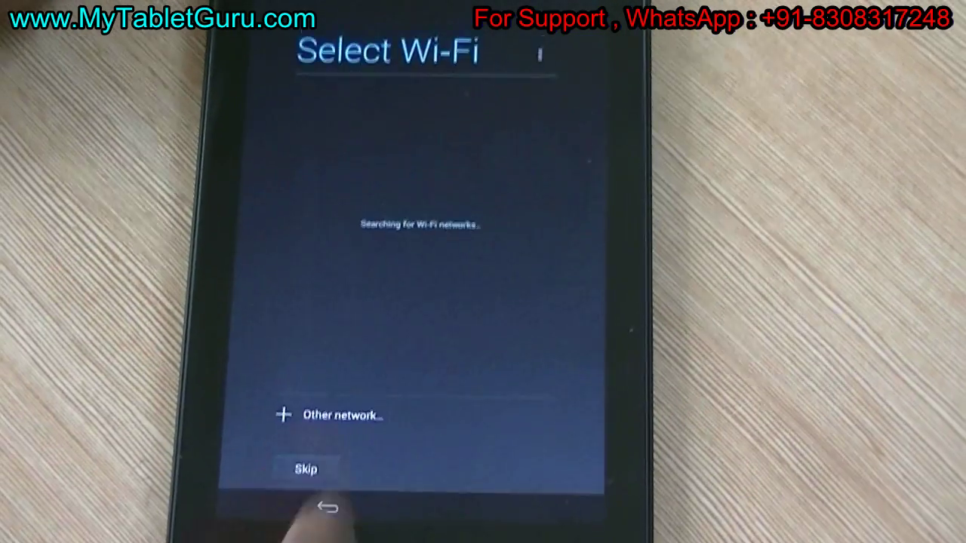
- Skip Wi-Fi and the Google account, and accept the location and date/time defaults
{"action": "left_click", "coordinate": [301, 465]}
{"action": "left_click", "coordinate": [301, 255]}
{"action": "left_click", "coordinate": [401, 484]}
{"action": "left_click", "coordinate": [384, 485]}
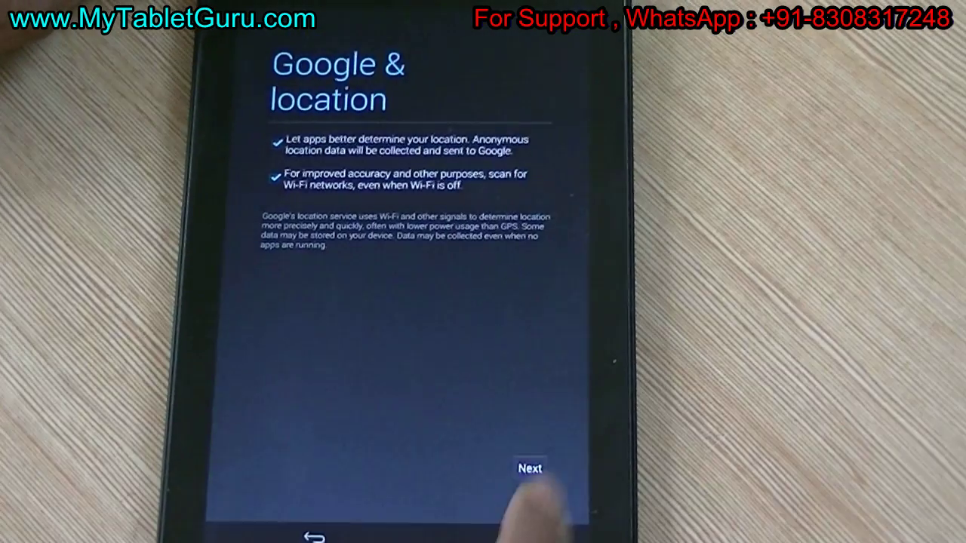
{"action": "left_click", "coordinate": [528, 468]}
{"action": "left_click", "coordinate": [528, 470]}
- Enter the owner's first and last name on the name screen and continue
{"action": "left_click", "coordinate": [524, 474]}
{"action": "left_click", "coordinate": [521, 298]}
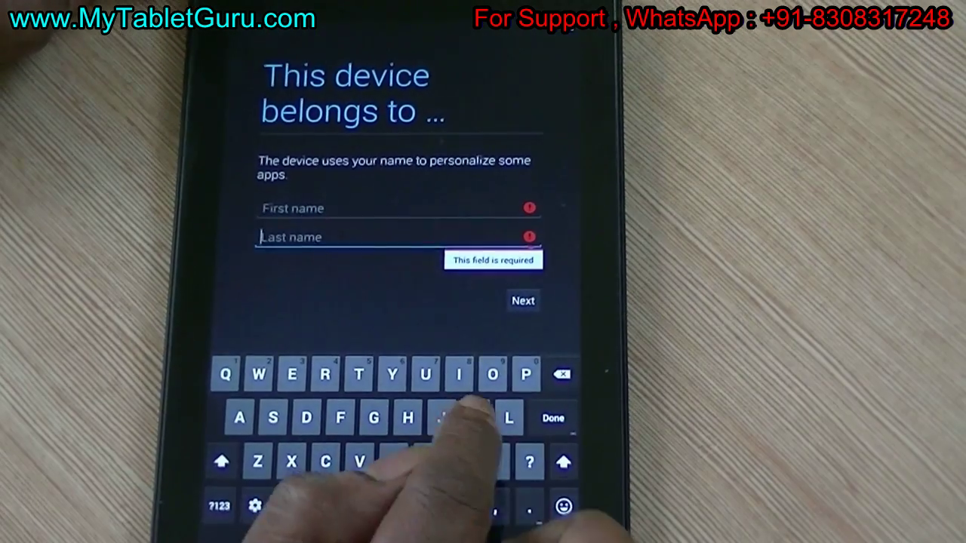
{"action": "left_click", "coordinate": [400, 203]}
{"action": "type", "text": "Kk"}
{"action": "left_click", "coordinate": [552, 423]}
{"action": "type", "text": "Kk"}
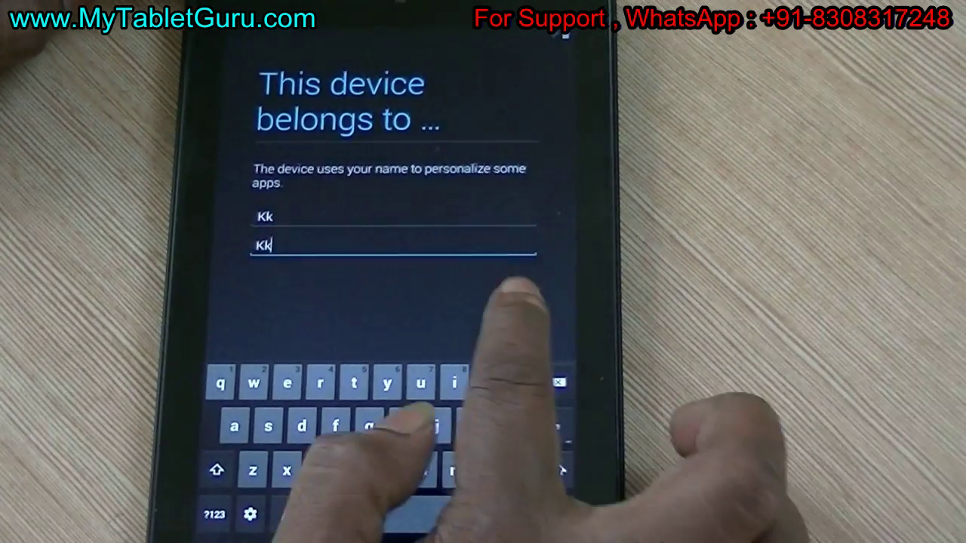
{"action": "left_click", "coordinate": [522, 305]}
- Accept Dell terms, decline Dropbox, skip Dell registration, accept Google services, and finish setup
{"action": "left_click", "coordinate": [519, 528]}
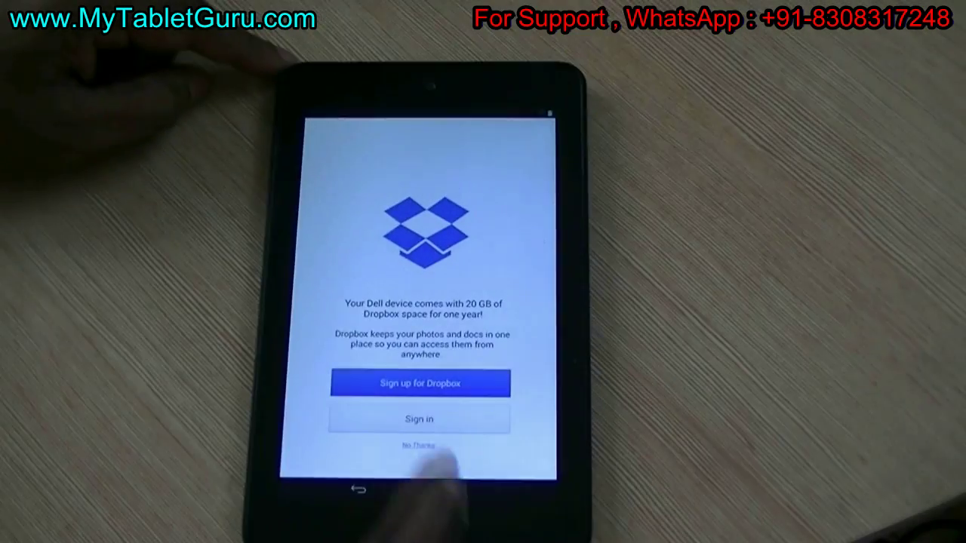
{"action": "left_click", "coordinate": [423, 445]}
{"action": "left_click", "coordinate": [433, 436]}
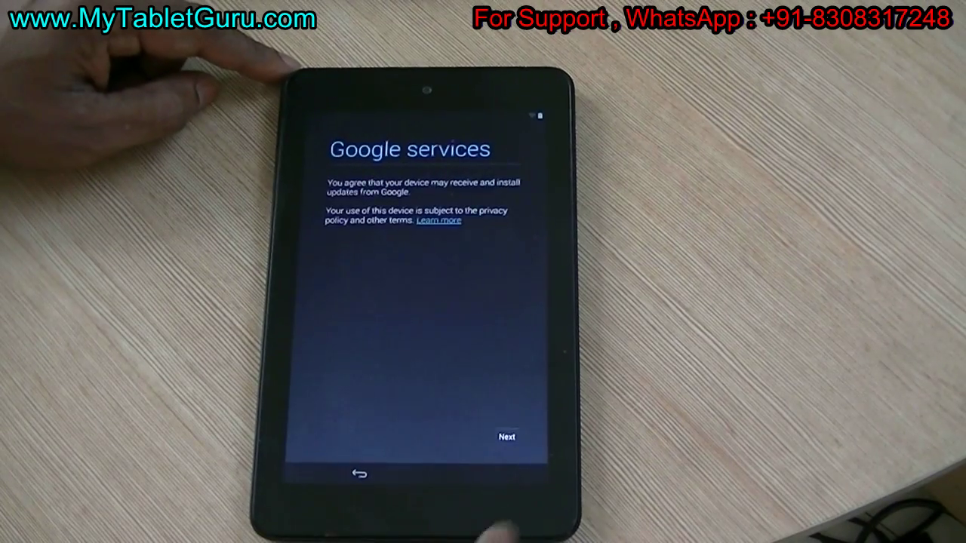
{"action": "left_click", "coordinate": [502, 438]}
{"action": "left_click", "coordinate": [417, 427]}
- Open Settings from the app list and scroll down to About tablet
{"action": "left_click", "coordinate": [528, 451]}
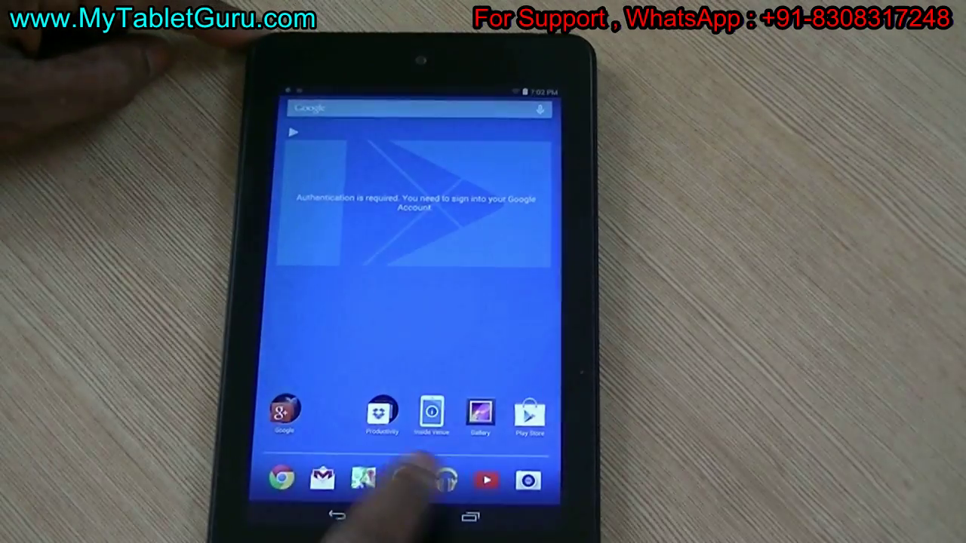
{"action": "left_click", "coordinate": [417, 447]}
{"action": "left_click", "coordinate": [498, 212]}
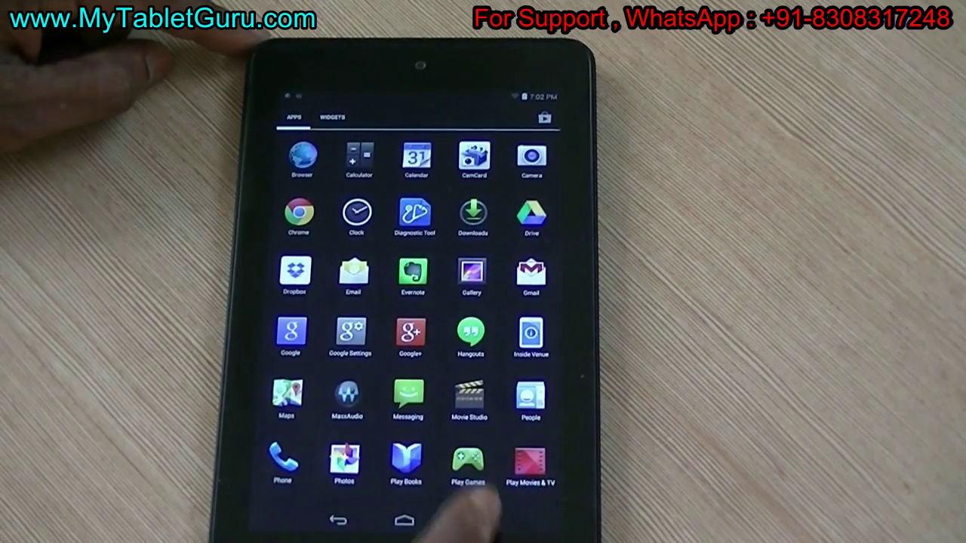
{"action": "left_click_drag", "start_coordinate": [528, 347], "coordinate": [287, 377]}
{"action": "left_click_drag", "start_coordinate": [317, 422], "coordinate": [513, 422]}
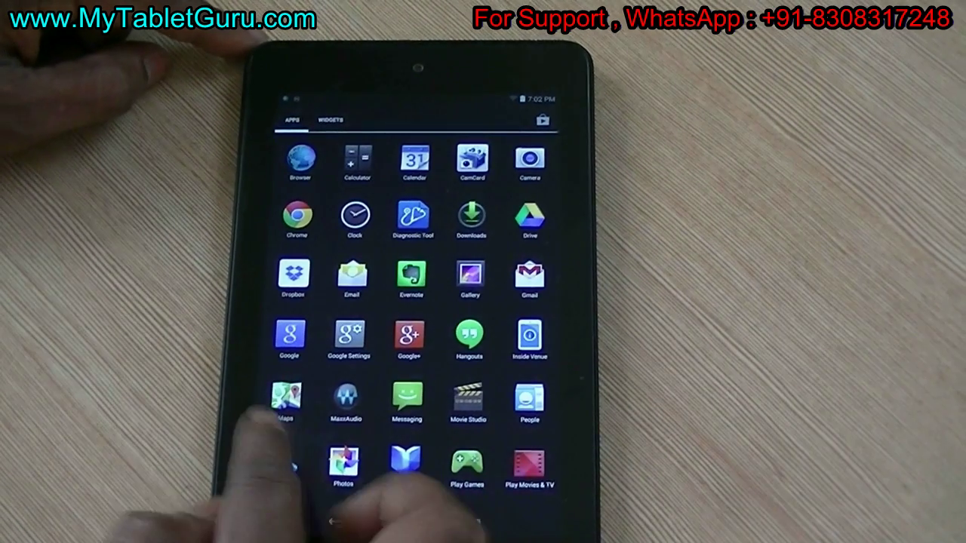
{"action": "left_click_drag", "start_coordinate": [529, 362], "coordinate": [408, 336]}
{"action": "left_click", "coordinate": [306, 193]}
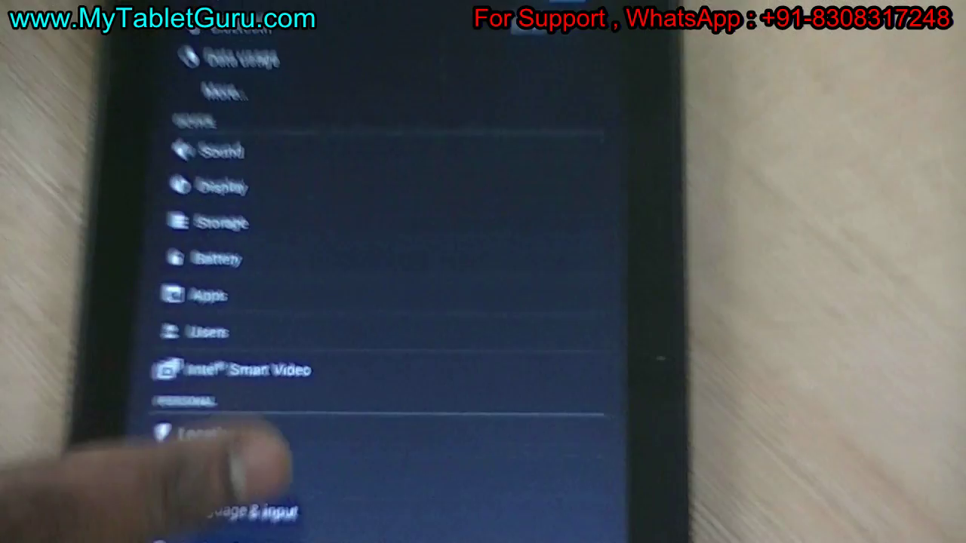
{"action": "left_click_drag", "start_coordinate": [249, 464], "coordinate": [249, 150]}
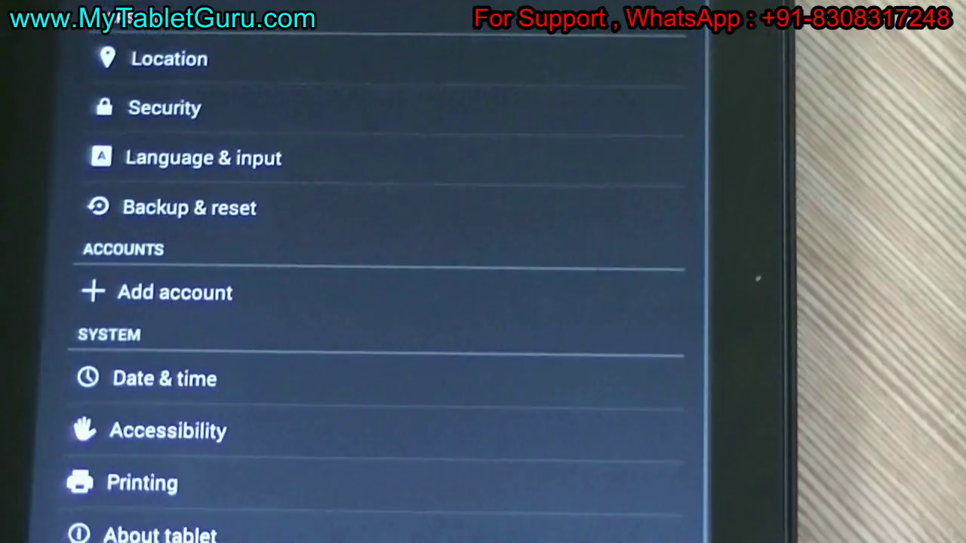